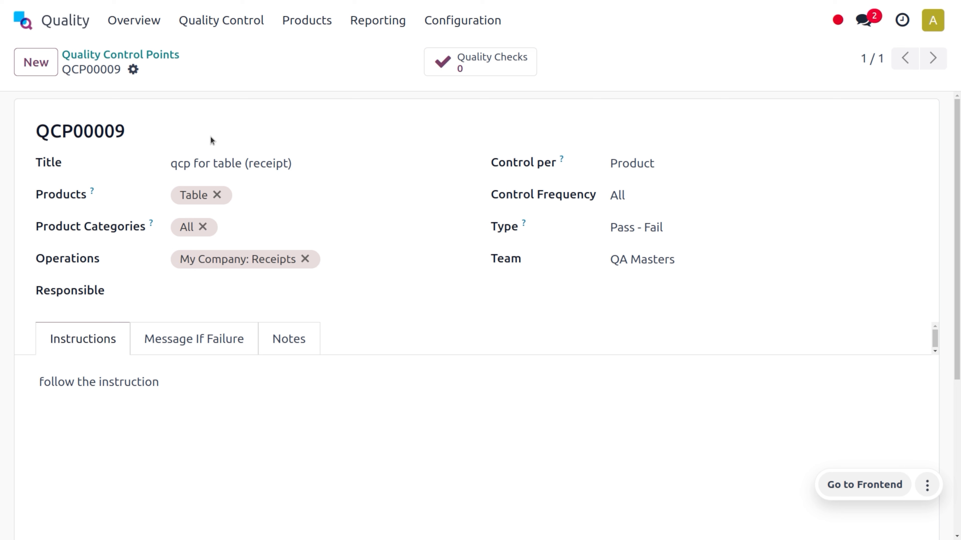
# Add My Company: Delivery Orders to the control point's operations, retitle it "qcp for table (receipt and delivery)" and save
pyautogui.click(366, 265)
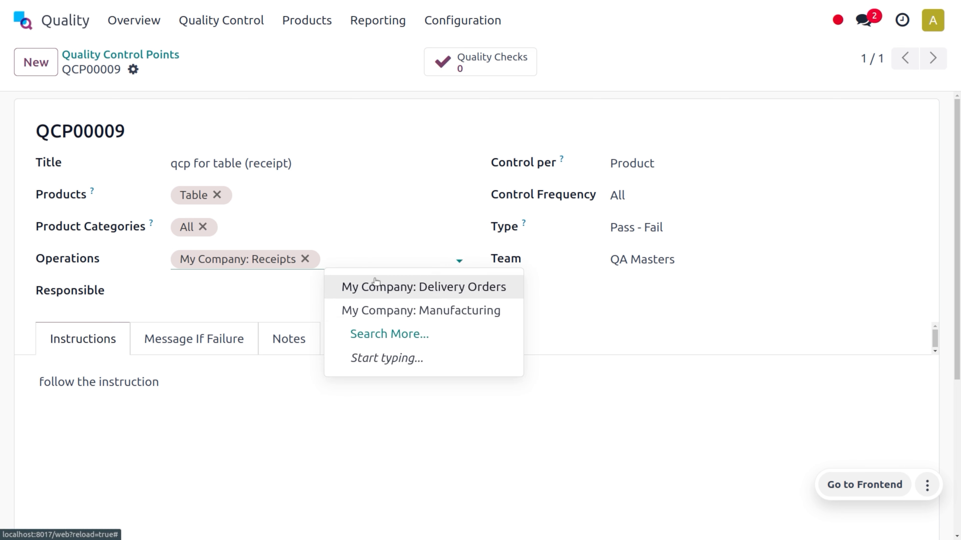
pyautogui.click(392, 287)
pyautogui.click(287, 159)
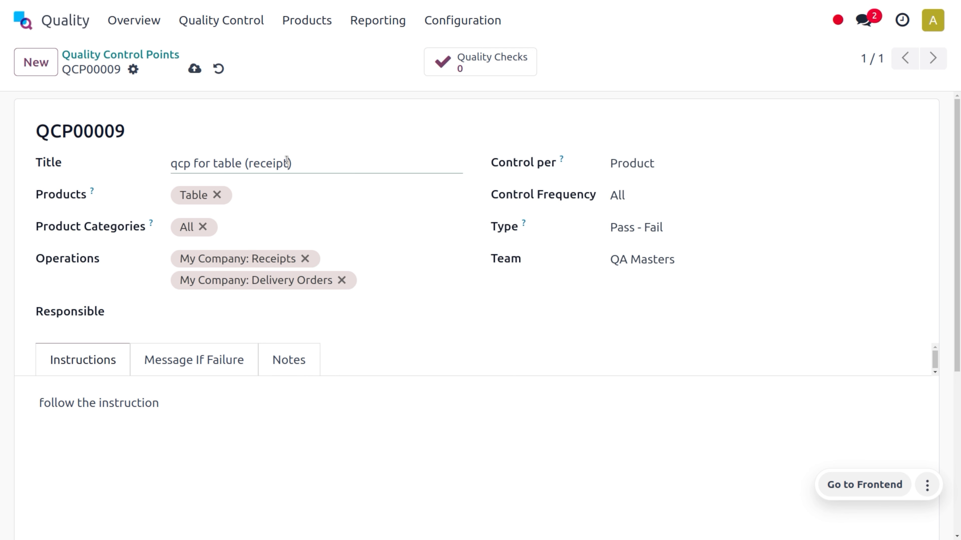
pyautogui.write('and delivery')
pyautogui.click(195, 68)
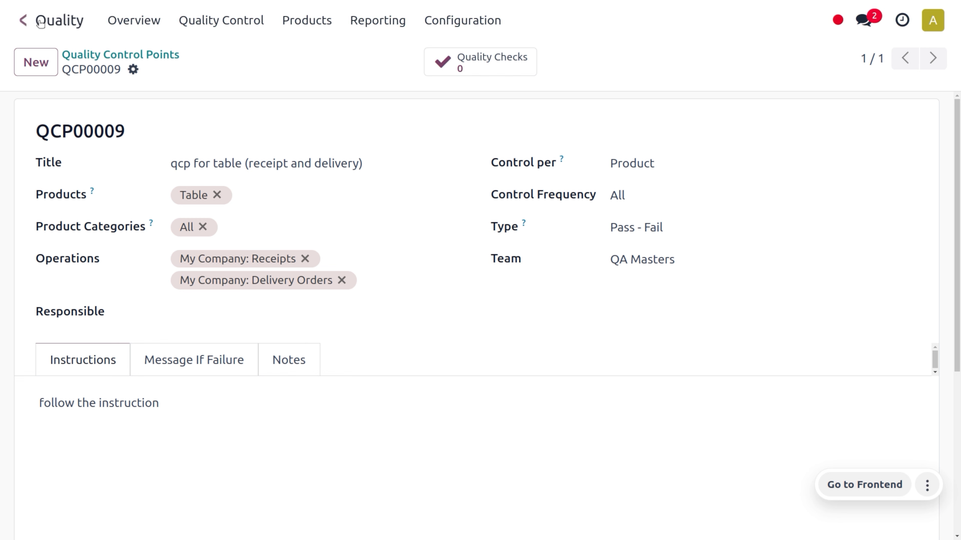
# Open the Table product's bill of materials and examine its operations
pyautogui.click(302, 21)
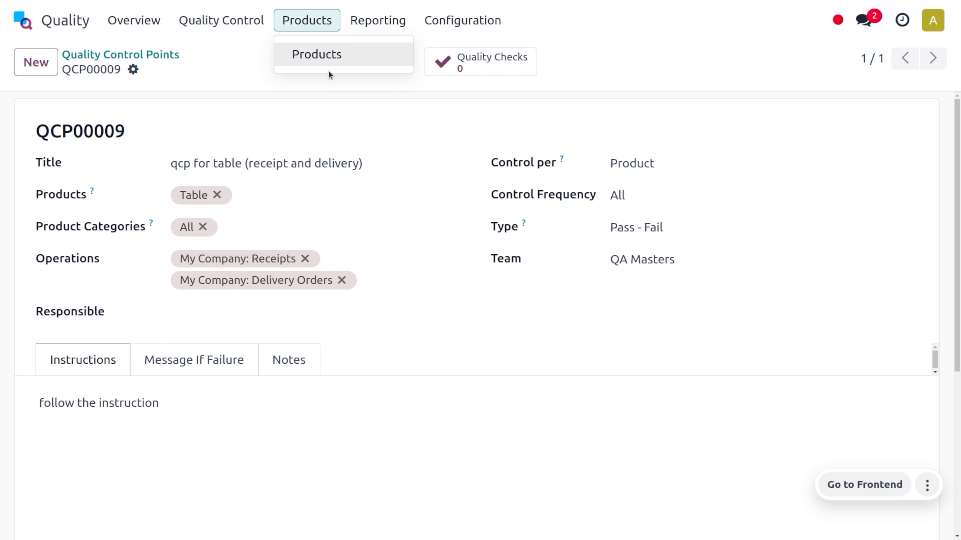
pyautogui.click(328, 54)
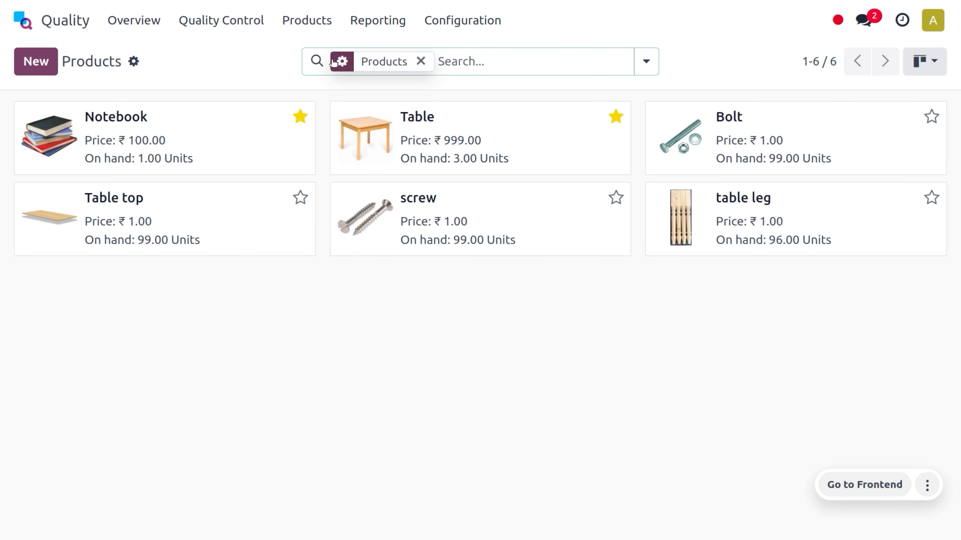
pyautogui.click(521, 143)
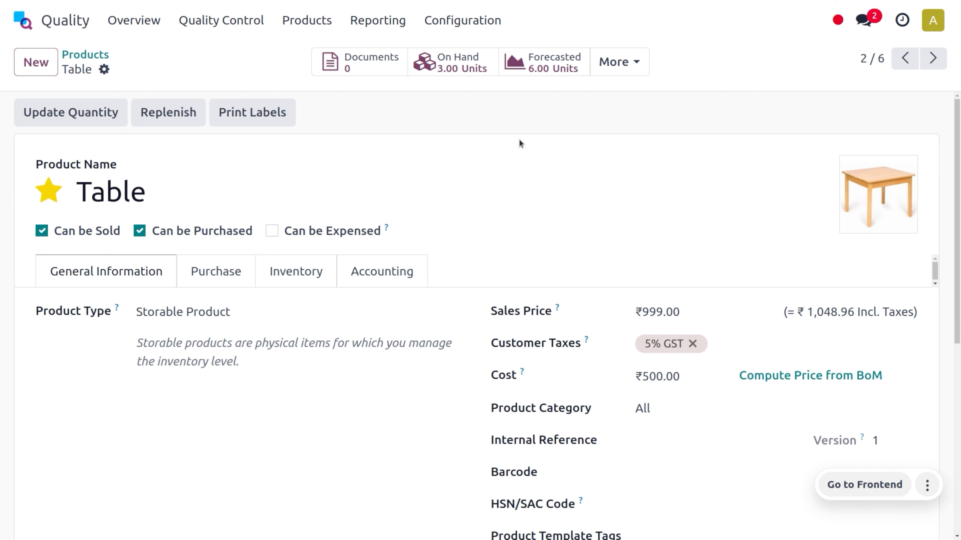
pyautogui.click(618, 61)
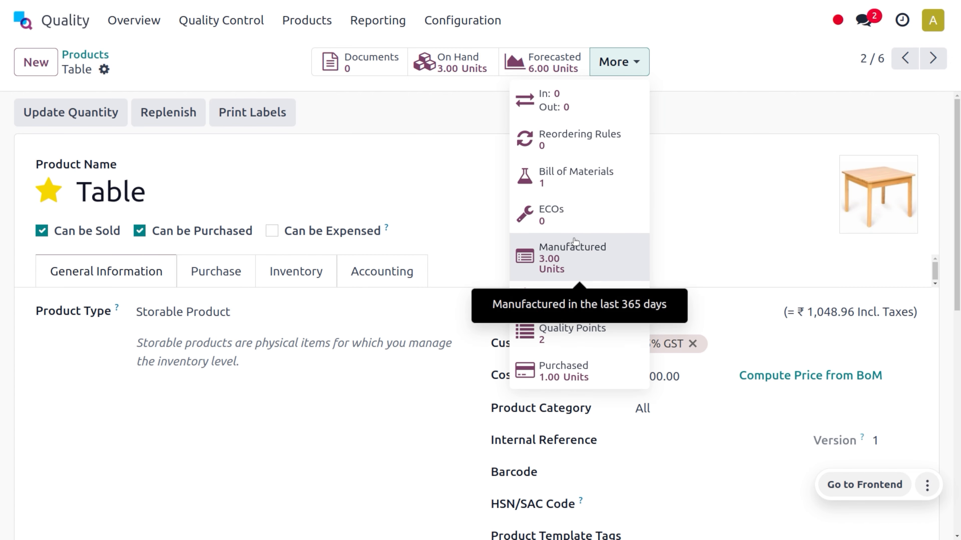
pyautogui.click(575, 189)
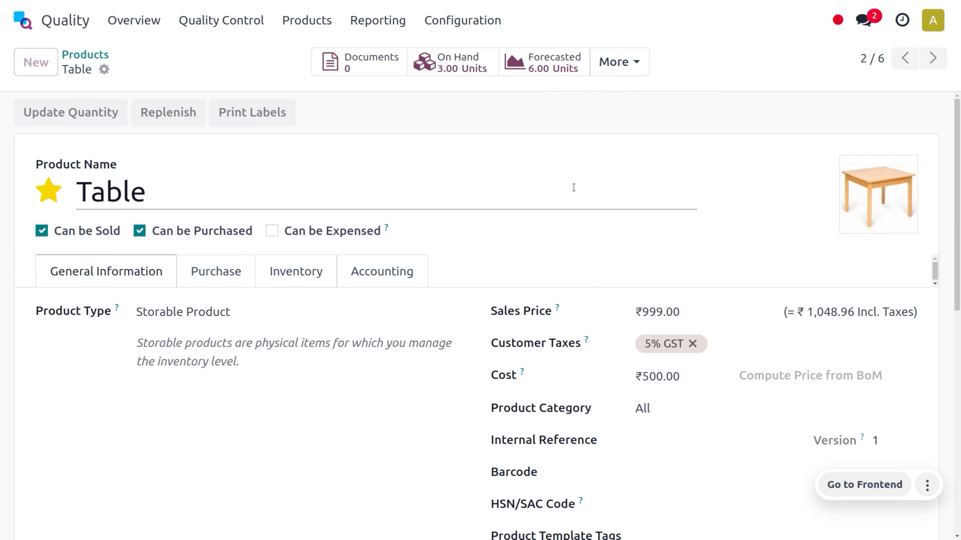
pyautogui.click(330, 156)
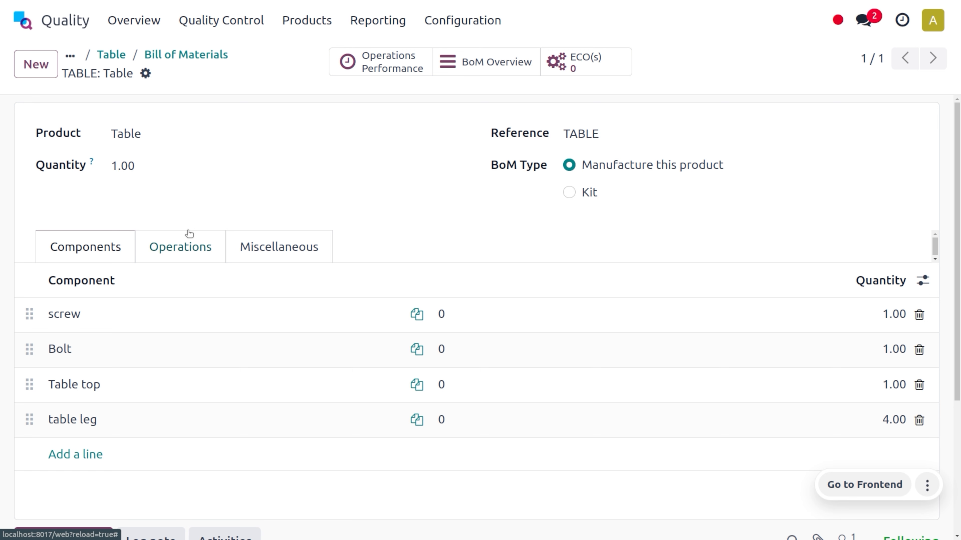
pyautogui.click(197, 251)
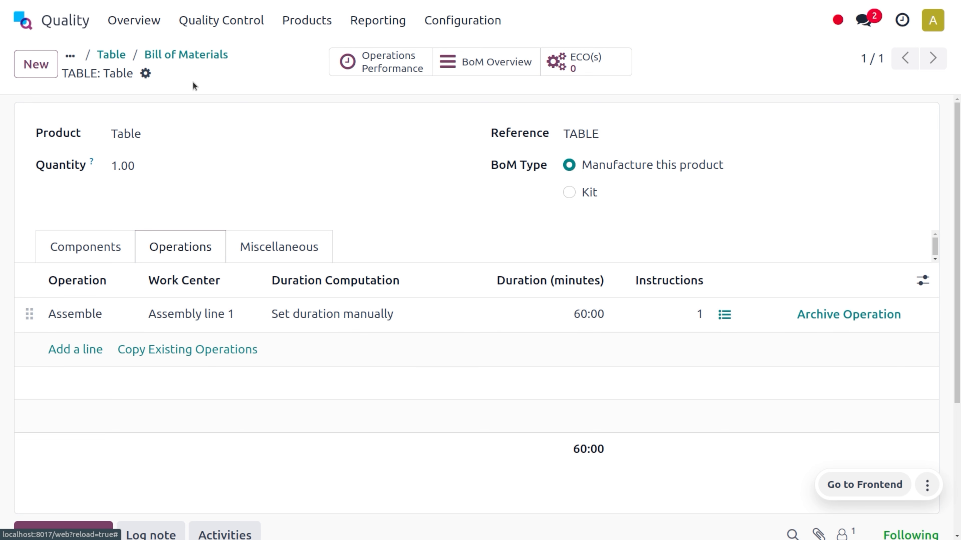
# In the Manufacturing app, create and save a manufacturing order using the bill of materials TABLE: Table
pyautogui.click(24, 21)
pyautogui.write('man')
pyautogui.press('Return')
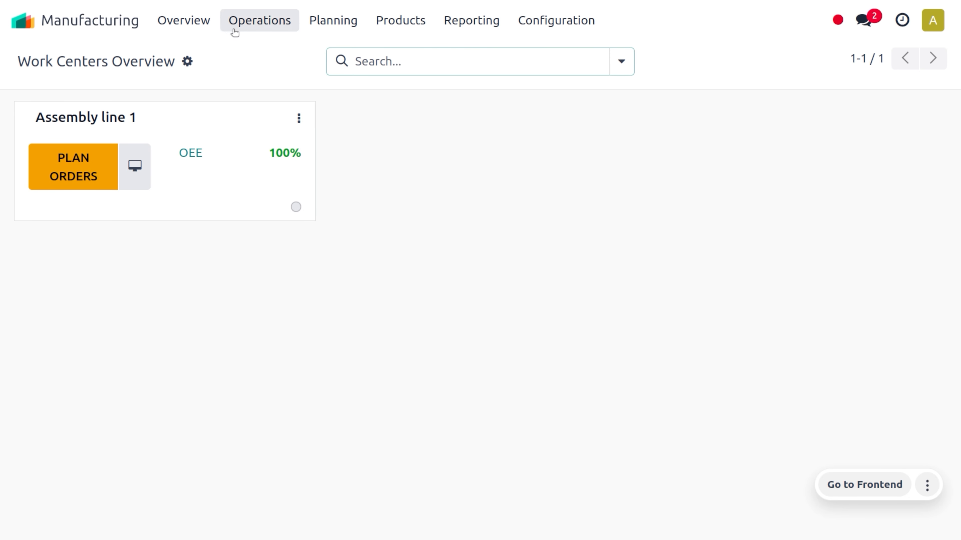
pyautogui.click(260, 20)
pyautogui.click(287, 56)
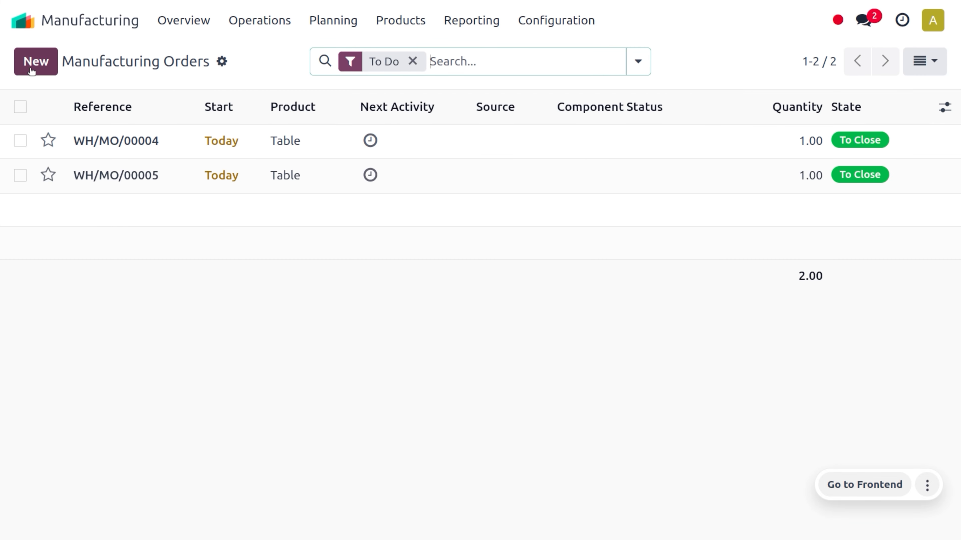
pyautogui.click(33, 71)
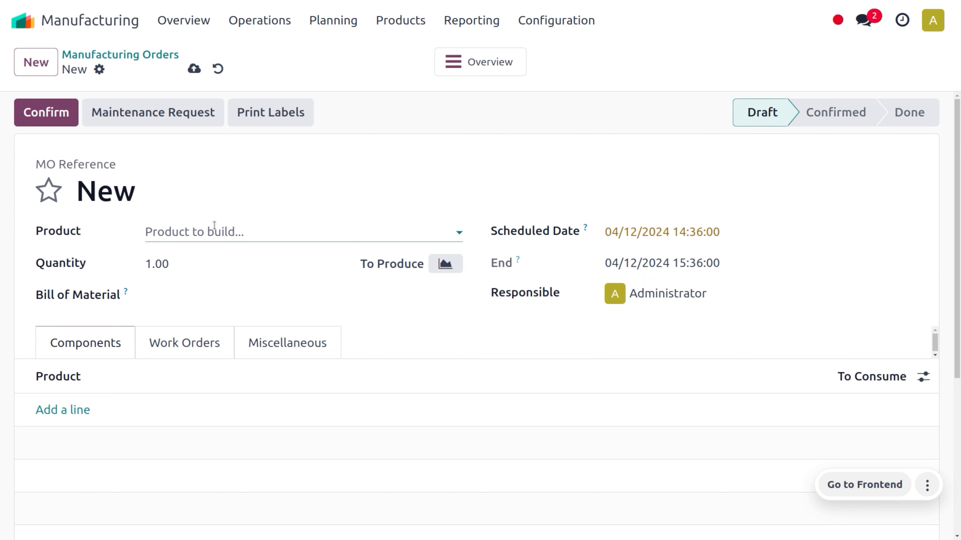
pyautogui.click(229, 299)
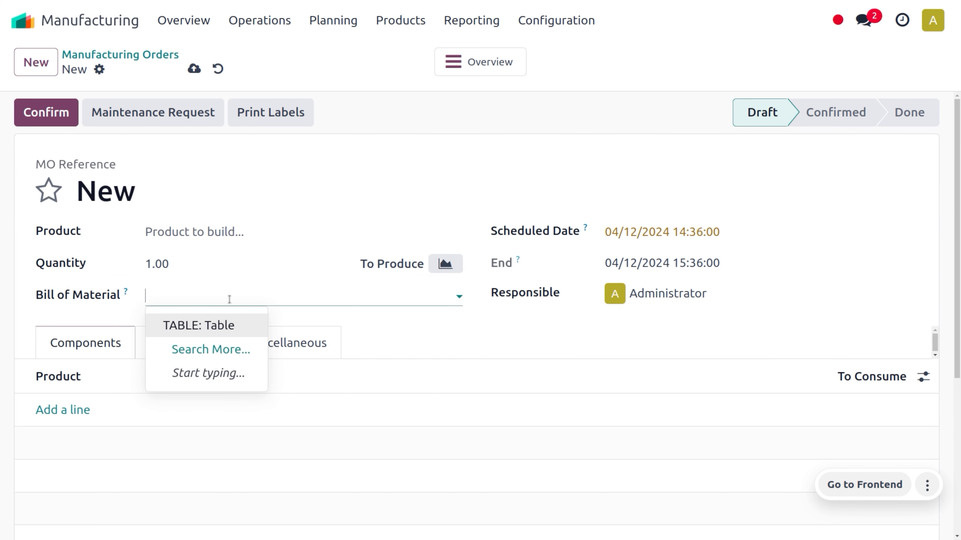
pyautogui.click(245, 333)
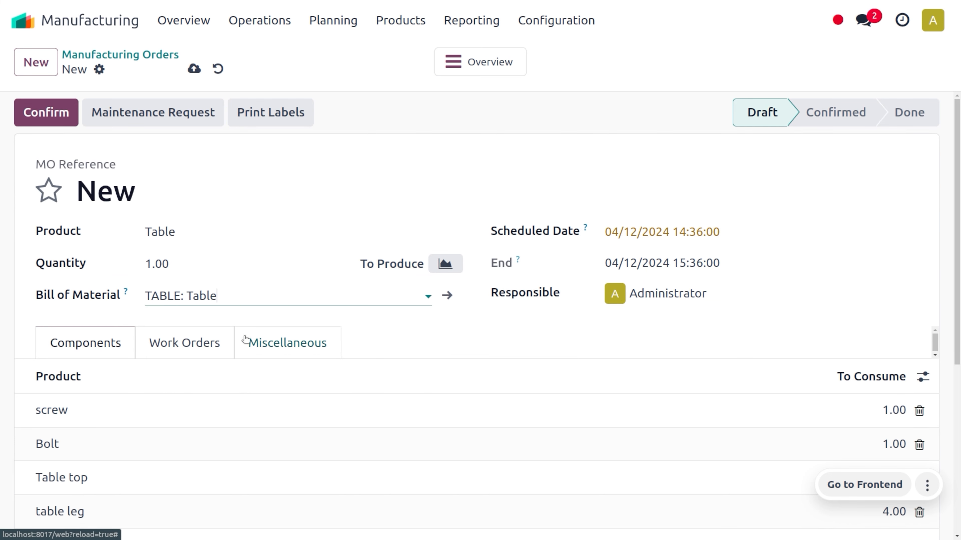
pyautogui.click(246, 339)
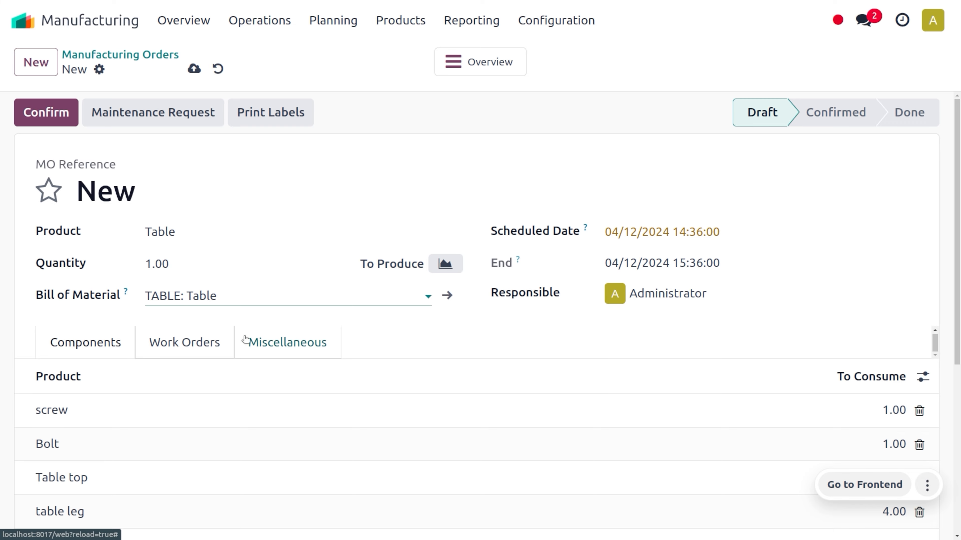
pyautogui.click(197, 69)
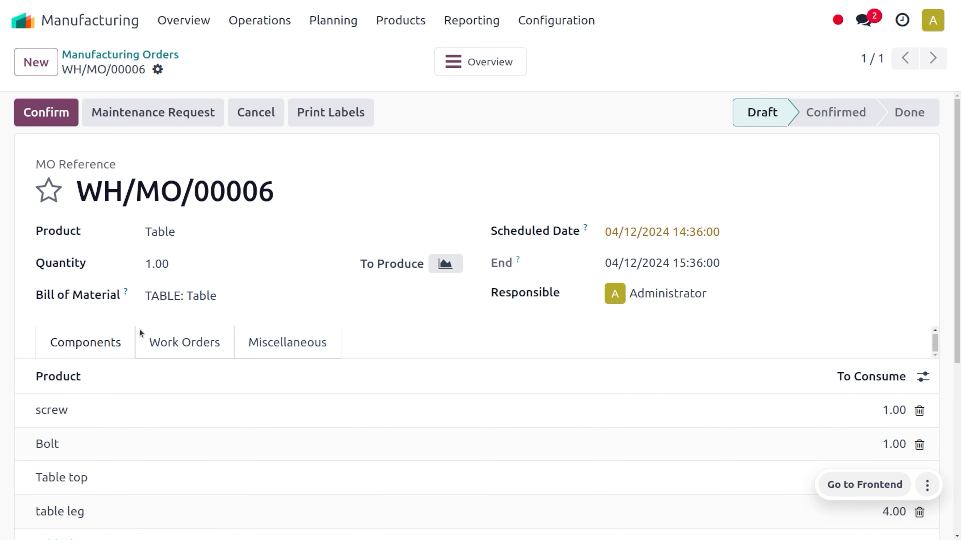
# Confirm the manufacturing order and start its Assemble work order
pyautogui.click(153, 349)
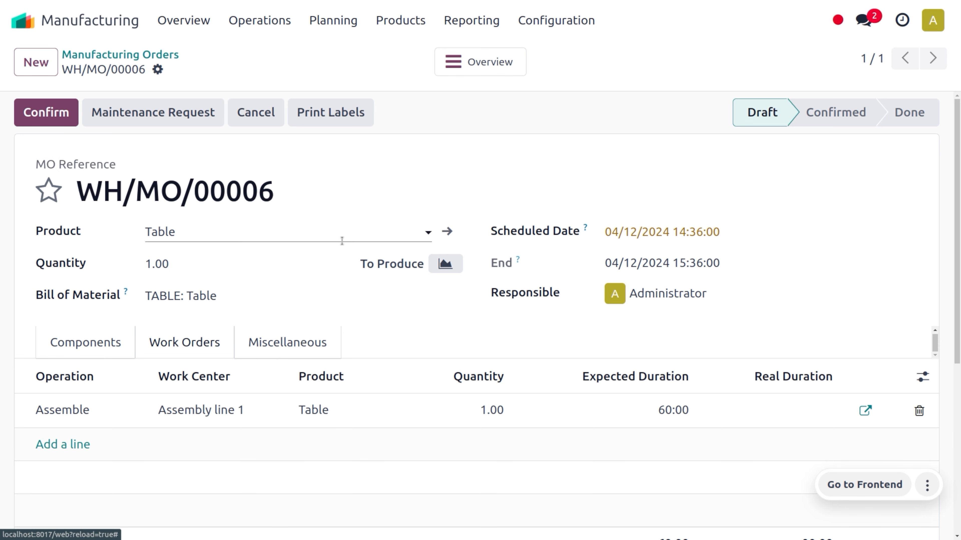
pyautogui.click(70, 120)
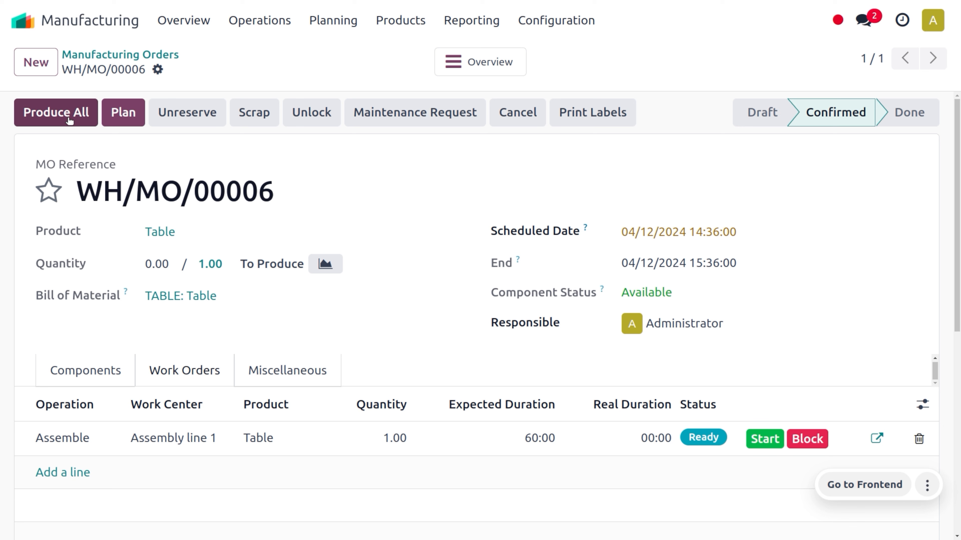
pyautogui.click(756, 439)
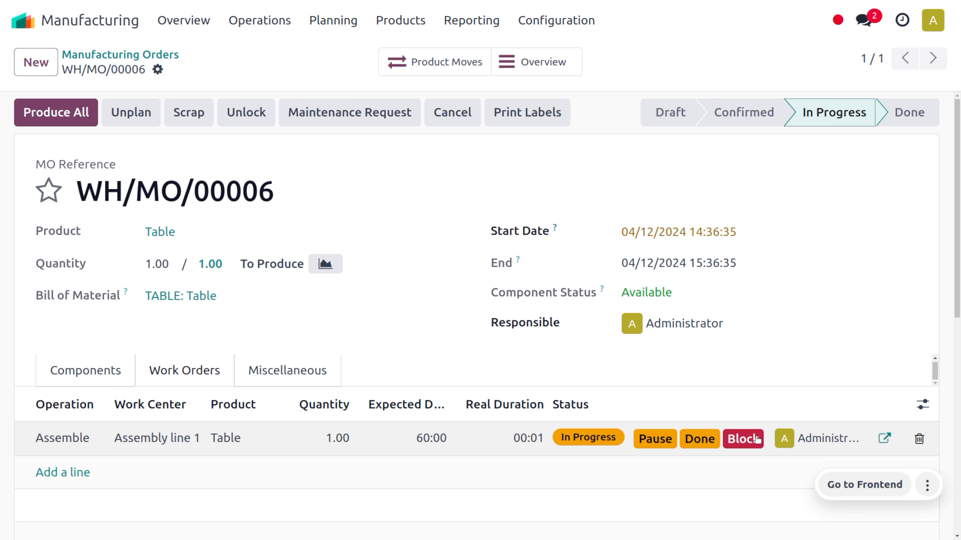
# Try to mark the Assemble work order as done from the manufacturing order
pyautogui.click(699, 440)
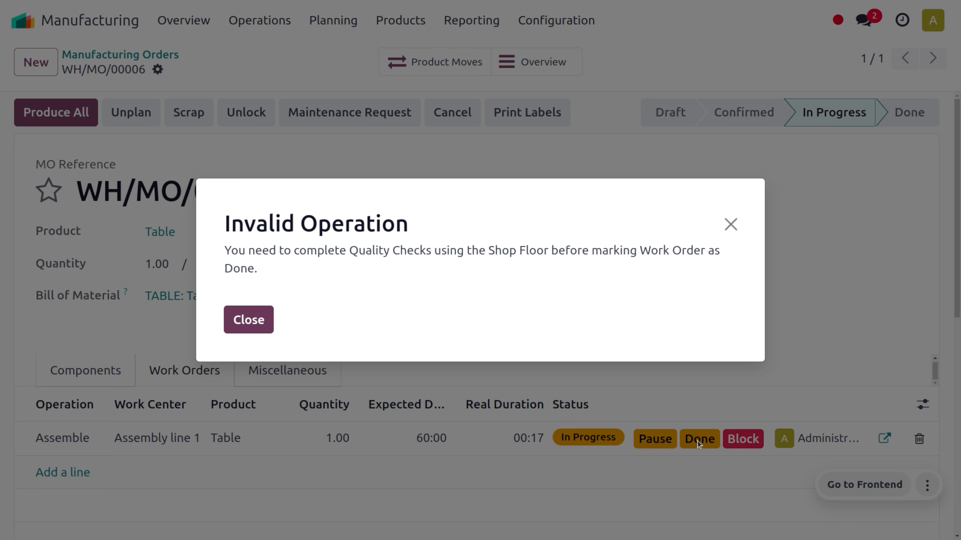
pyautogui.click(244, 335)
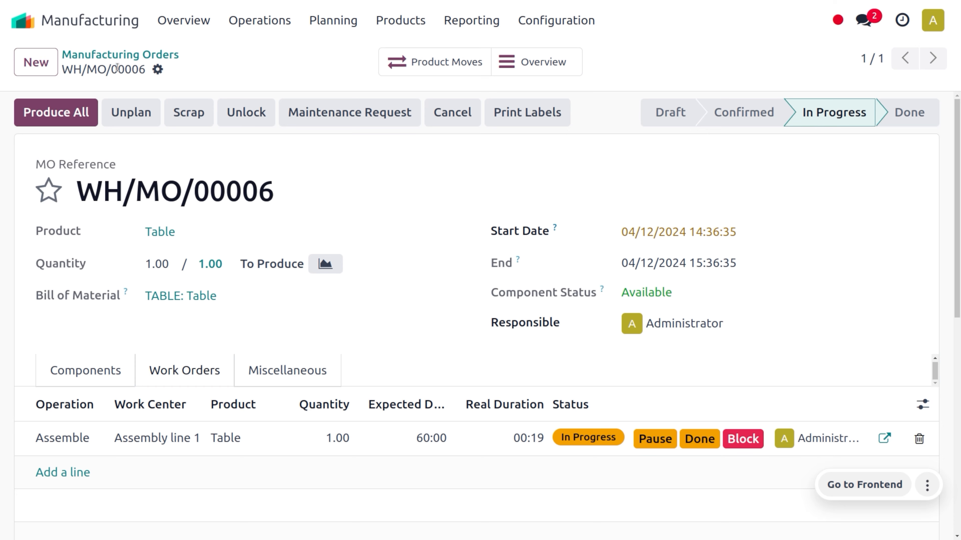
# In the Shop Floor app, attach wooden-table.jpg to the QCP FOR TABLE check of the WH/MO/00006 work order at Assembly line 1
pyautogui.click(25, 21)
pyautogui.write('sh')
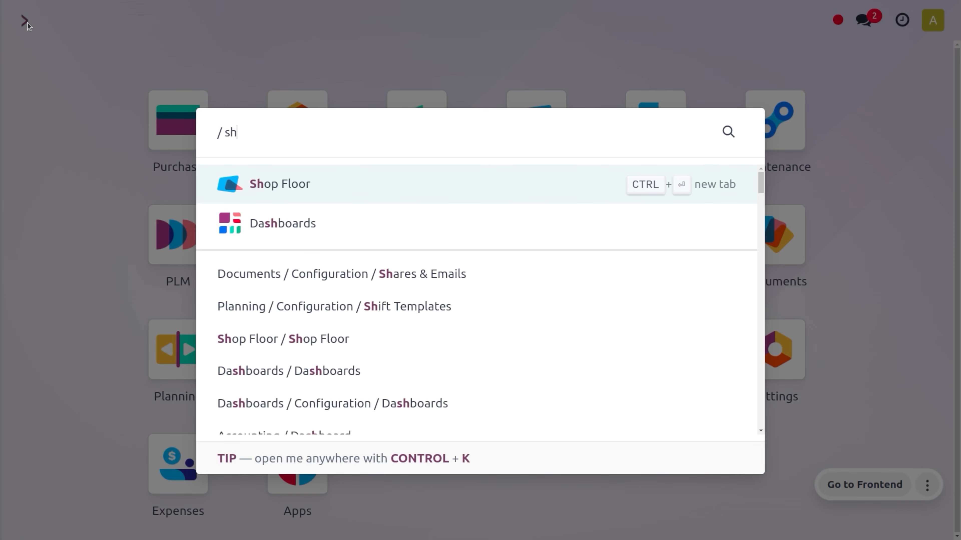
pyautogui.press('Return')
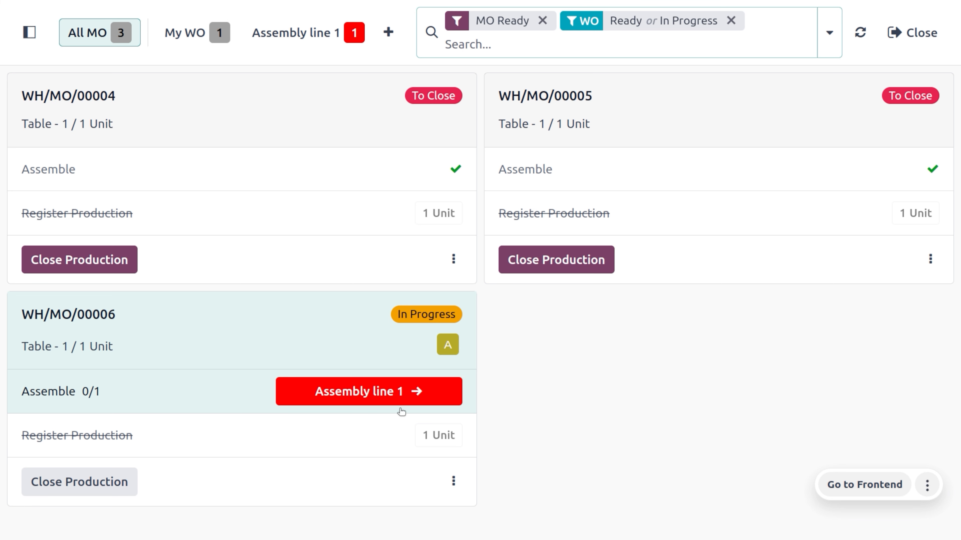
pyautogui.click(435, 400)
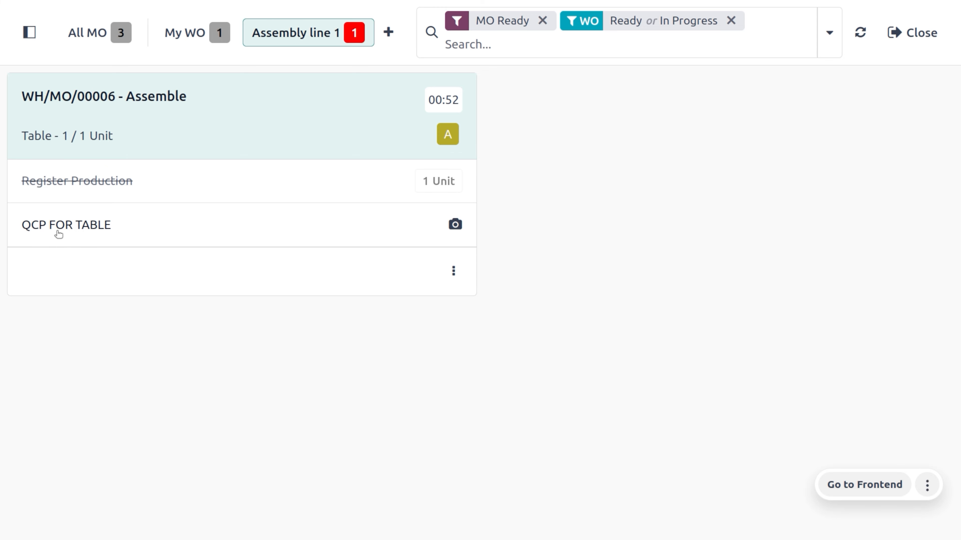
pyautogui.click(455, 224)
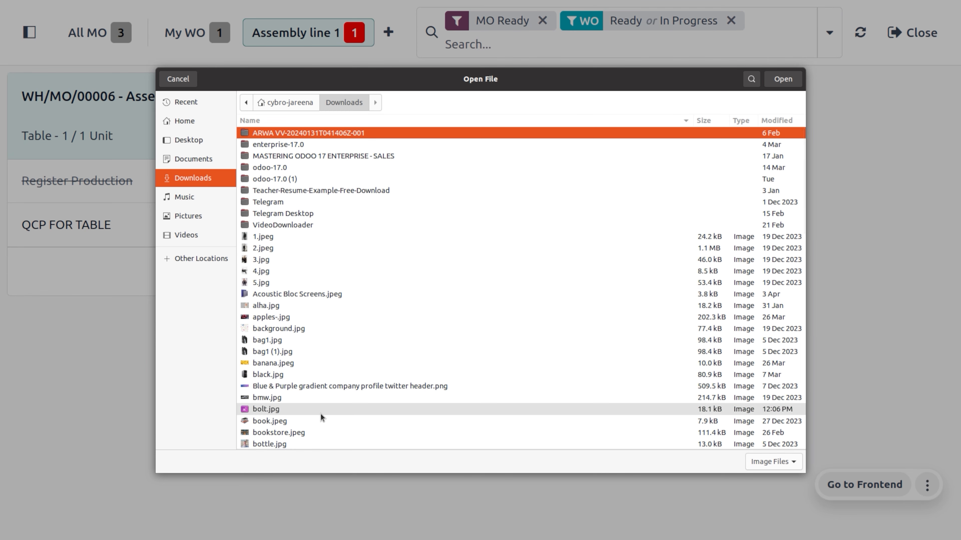
pyautogui.write('ta')
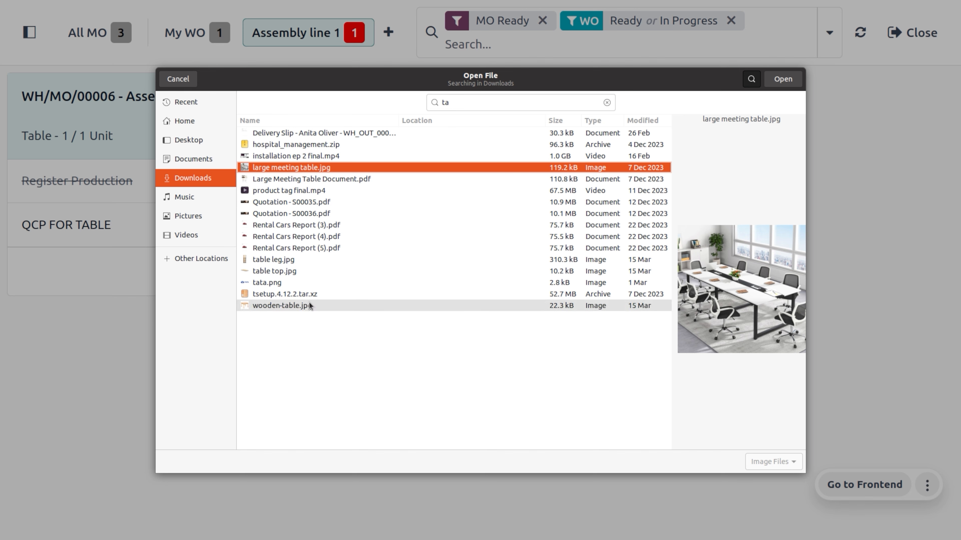
pyautogui.click(294, 305)
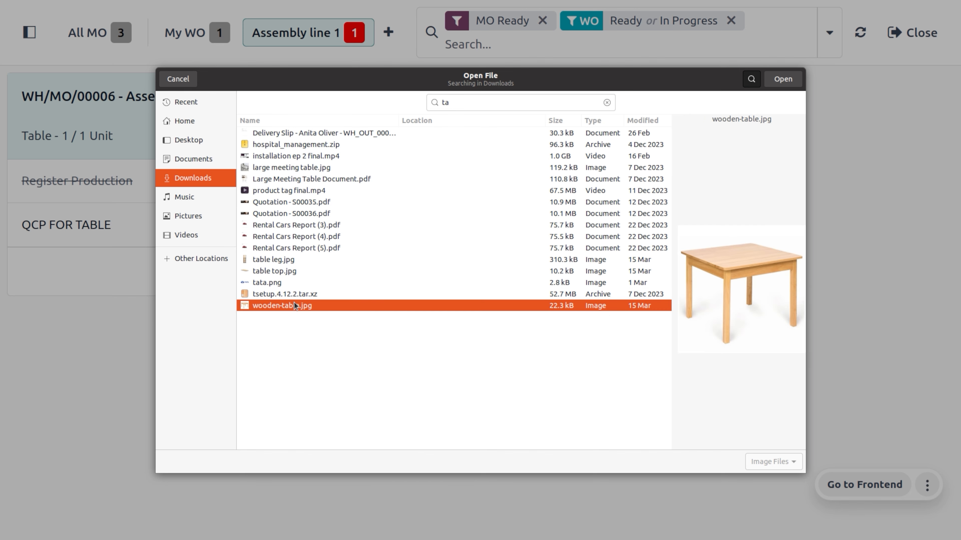
pyautogui.click(779, 82)
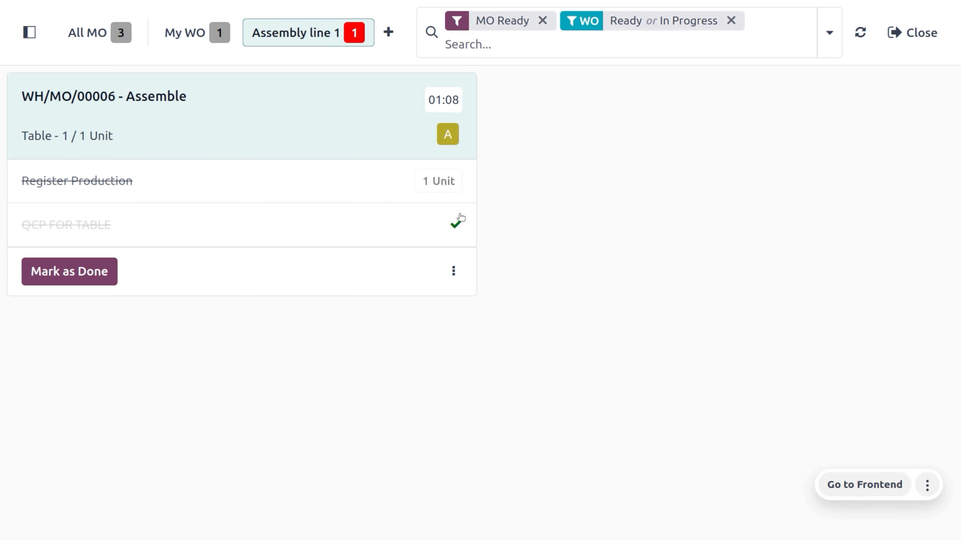
# Mark the WH/MO/00006 Assemble work order as done, keeping the attached quality check picture
pyautogui.click(456, 226)
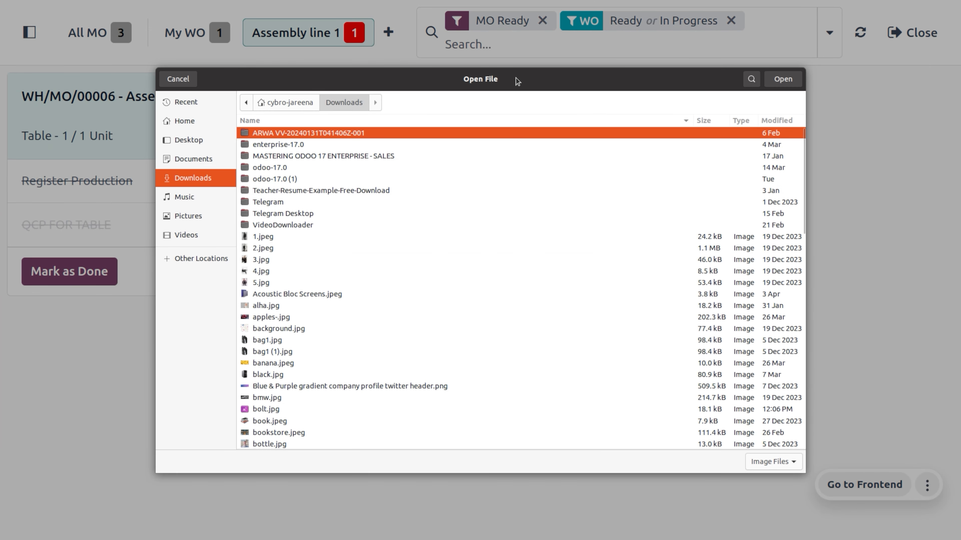
pyautogui.click(185, 79)
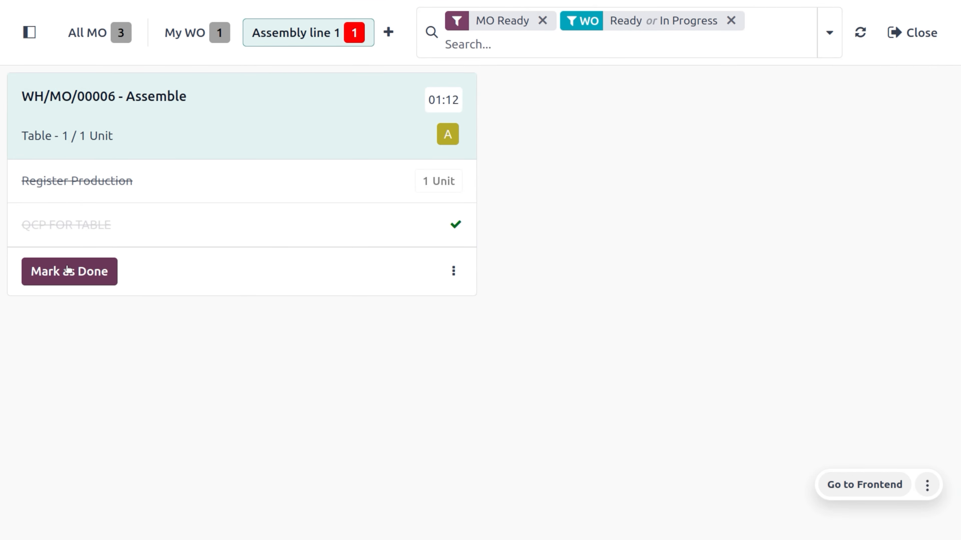
pyautogui.click(69, 272)
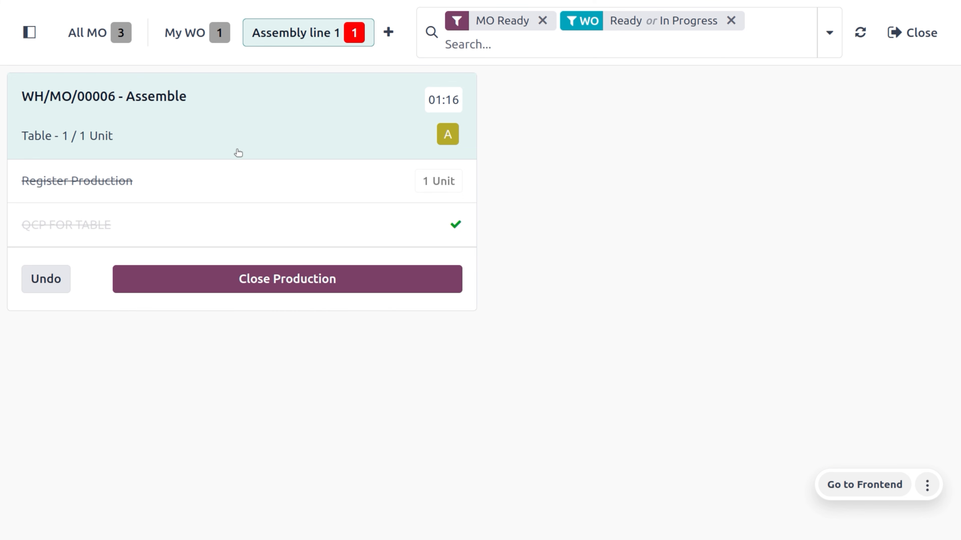
# Leave Shop Floor and open the manufacturing orders list in the Manufacturing app
pyautogui.click(911, 39)
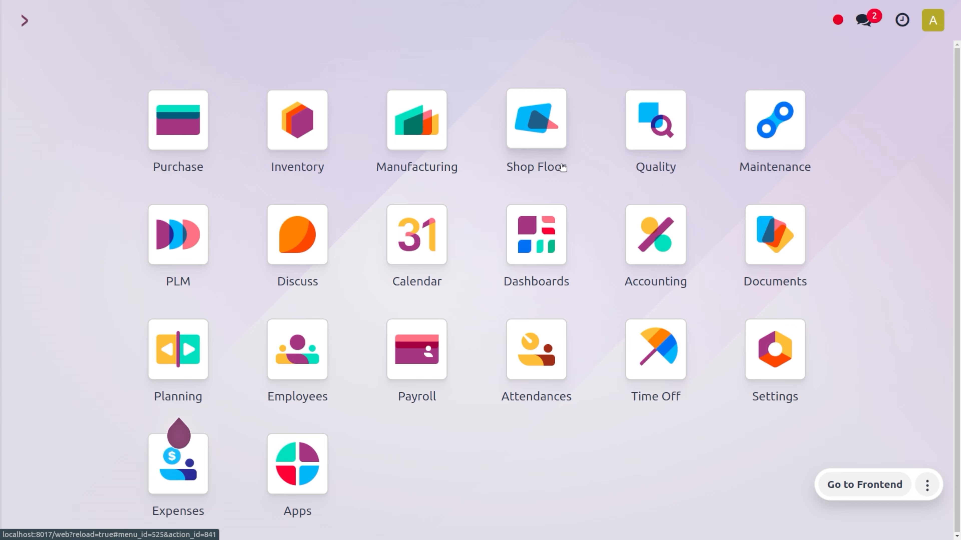
pyautogui.write('man')
pyautogui.press('Return')
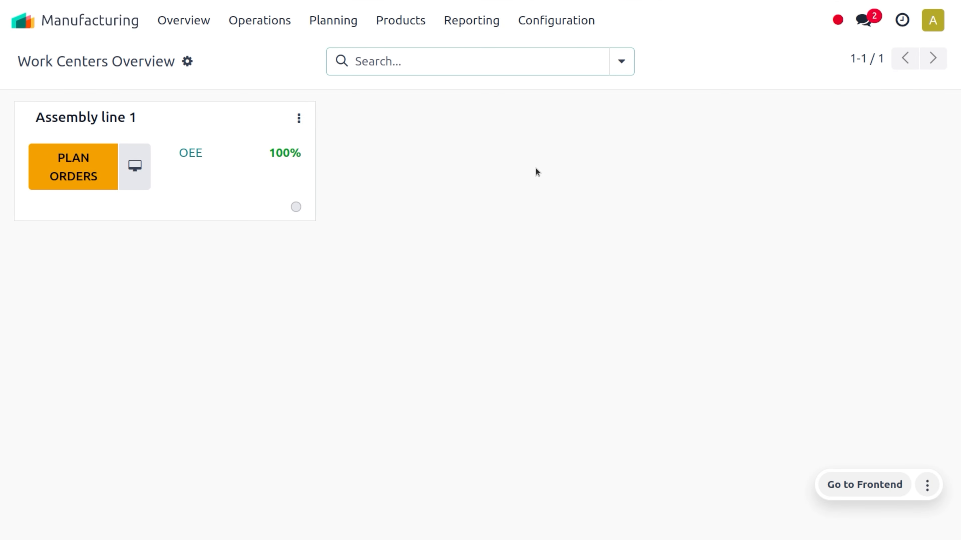
pyautogui.click(245, 27)
pyautogui.click(270, 53)
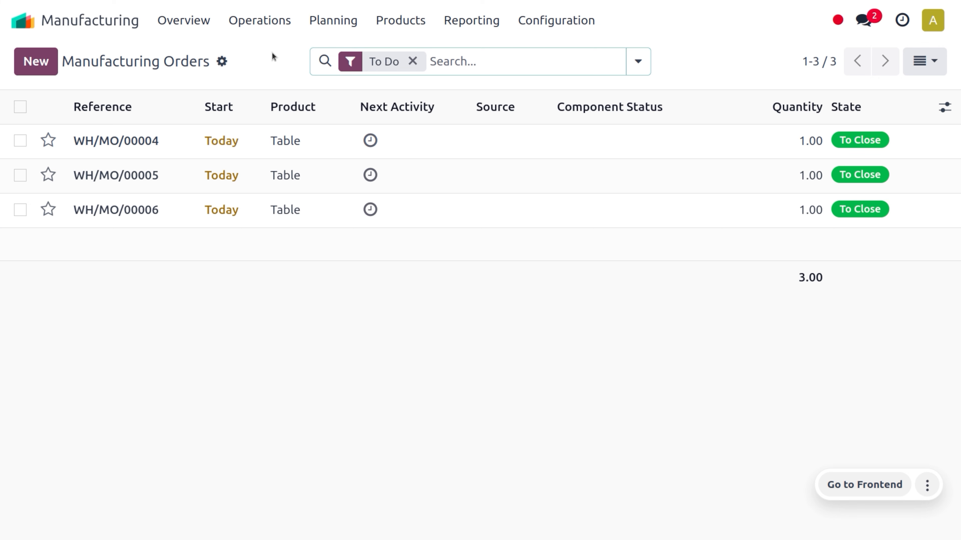
# Open manufacturing order WH/MO/00006 and review the status of its Assemble work order
pyautogui.click(101, 210)
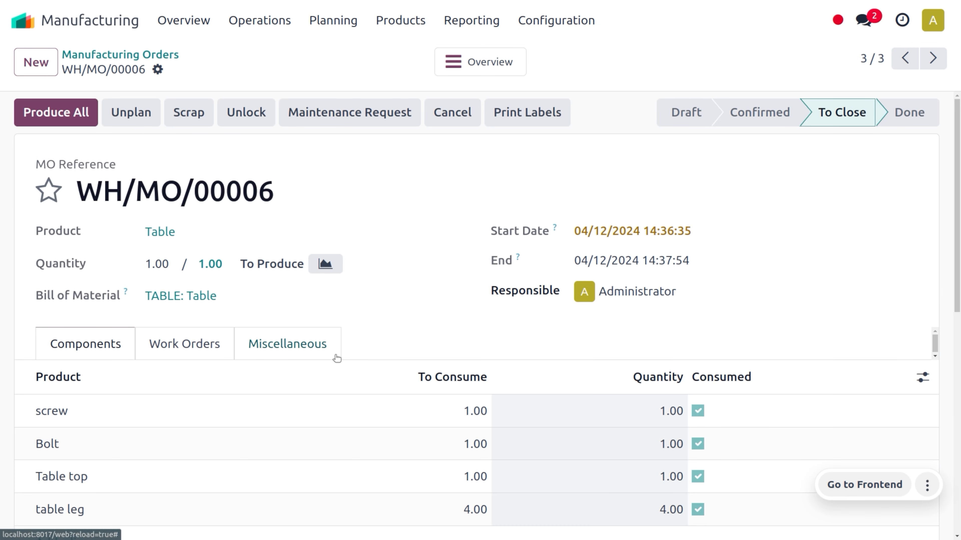
pyautogui.click(187, 343)
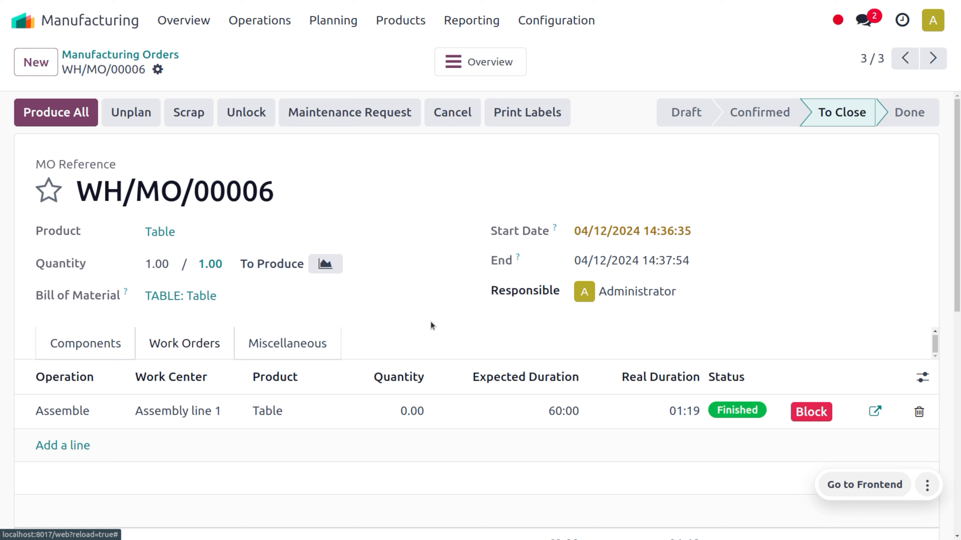
# Switch to the Purchase app and start a new request for quotation, choosing the same vendor as on the oldest listed purchase order
pyautogui.click(27, 21)
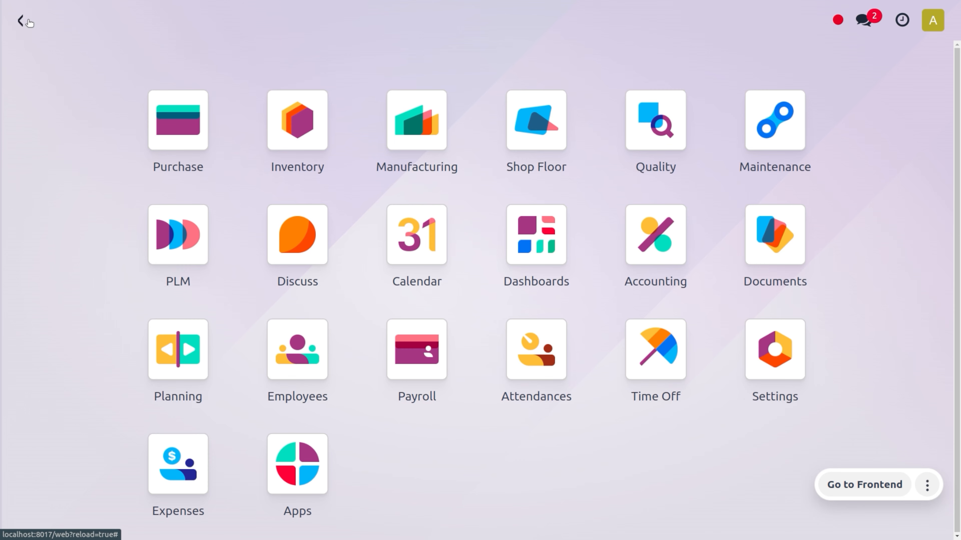
pyautogui.write('pu')
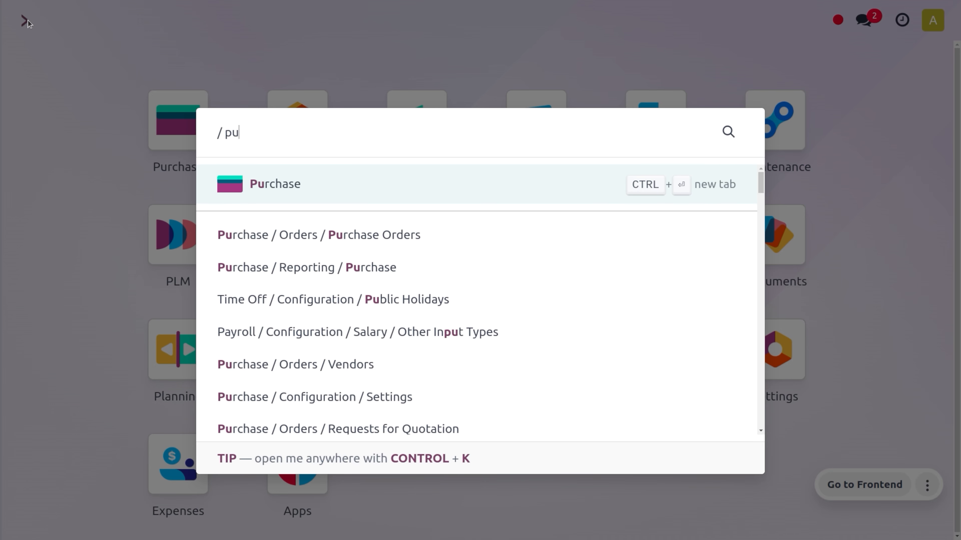
pyautogui.press('Return')
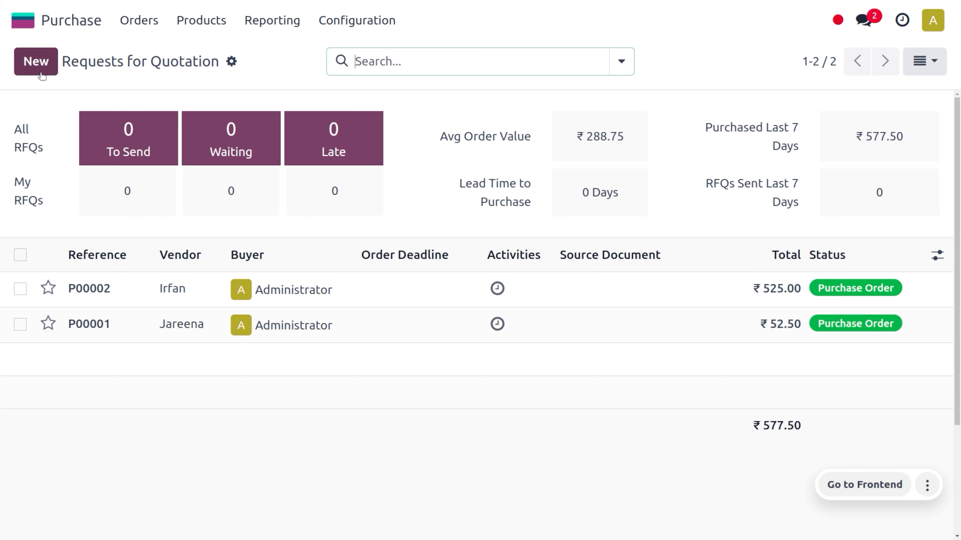
pyautogui.click(40, 73)
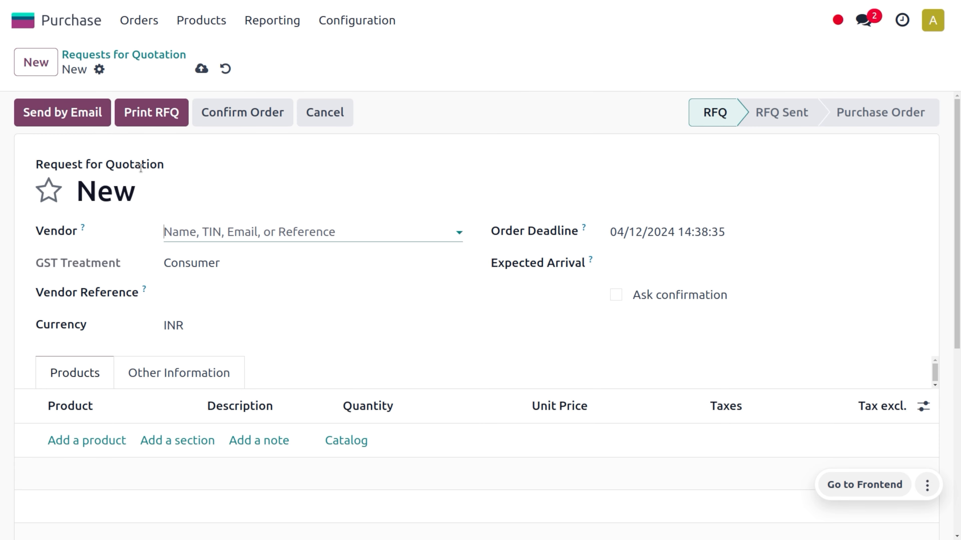
pyautogui.click(237, 232)
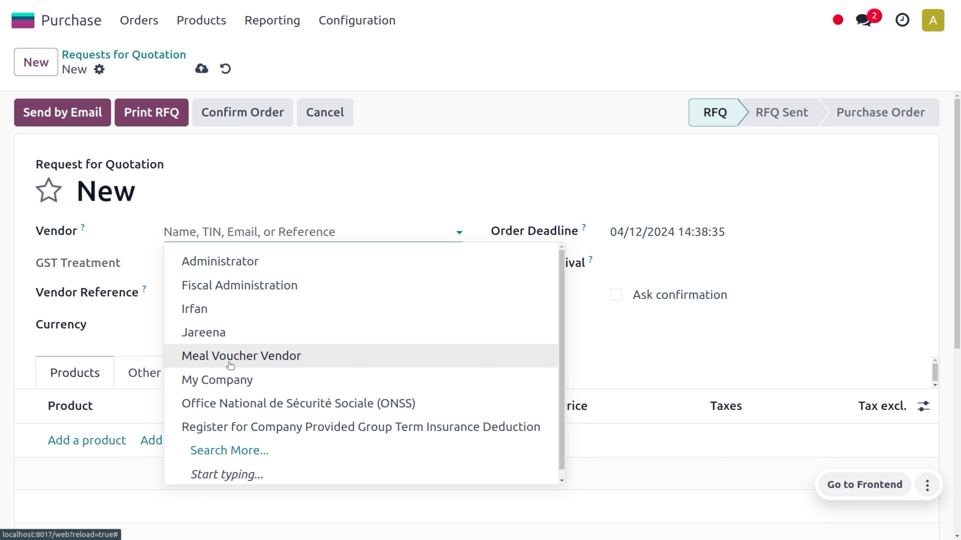
pyautogui.click(230, 333)
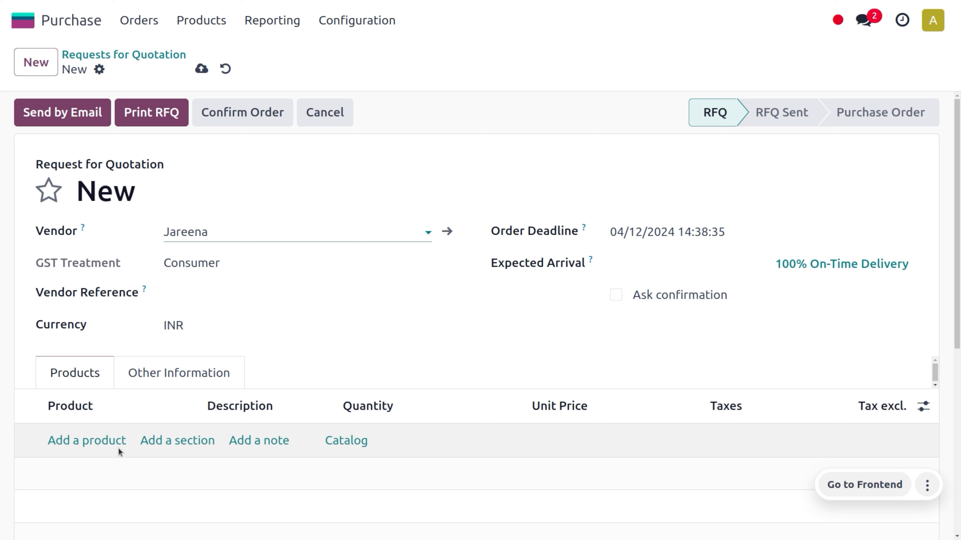
# Add the Table product to the request for quotation, save it and confirm the order
pyautogui.click(113, 442)
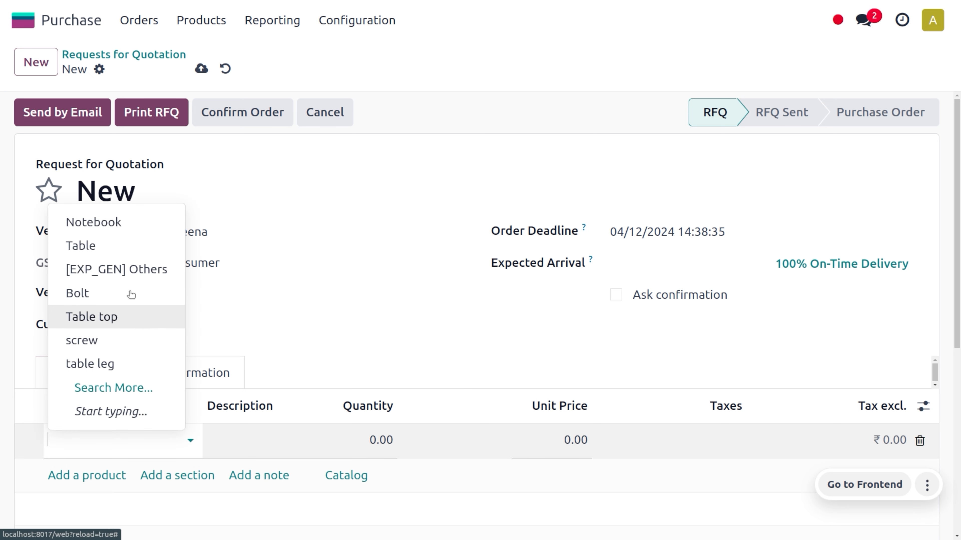
pyautogui.click(131, 246)
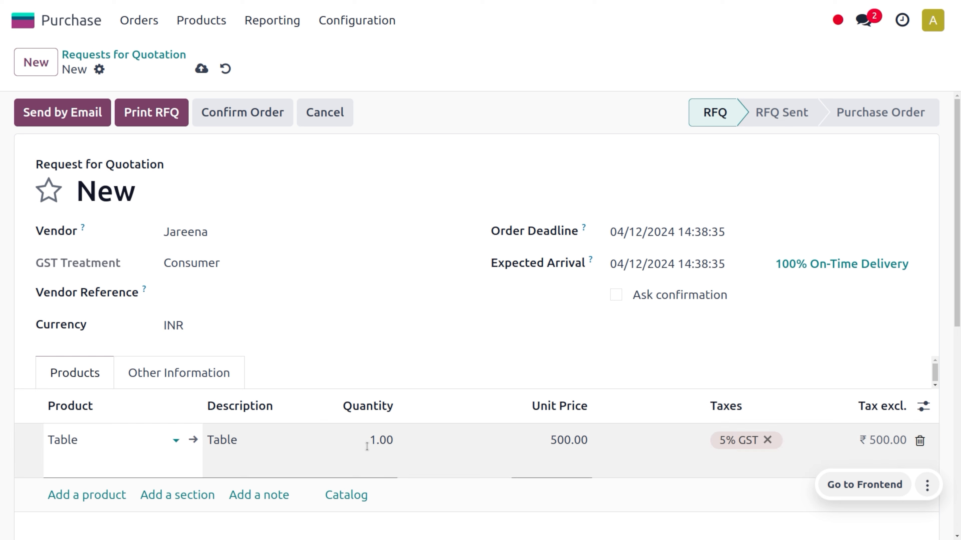
pyautogui.click(201, 69)
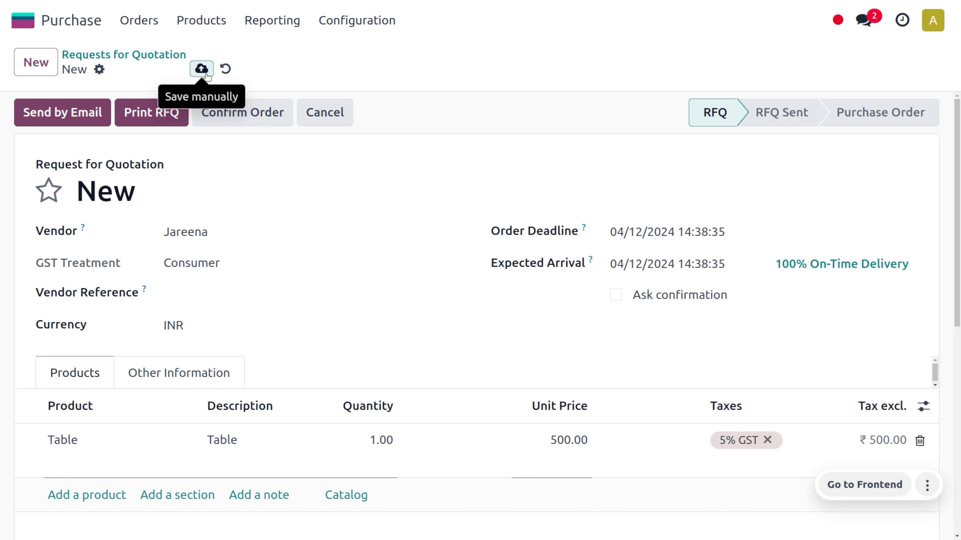
pyautogui.click(238, 108)
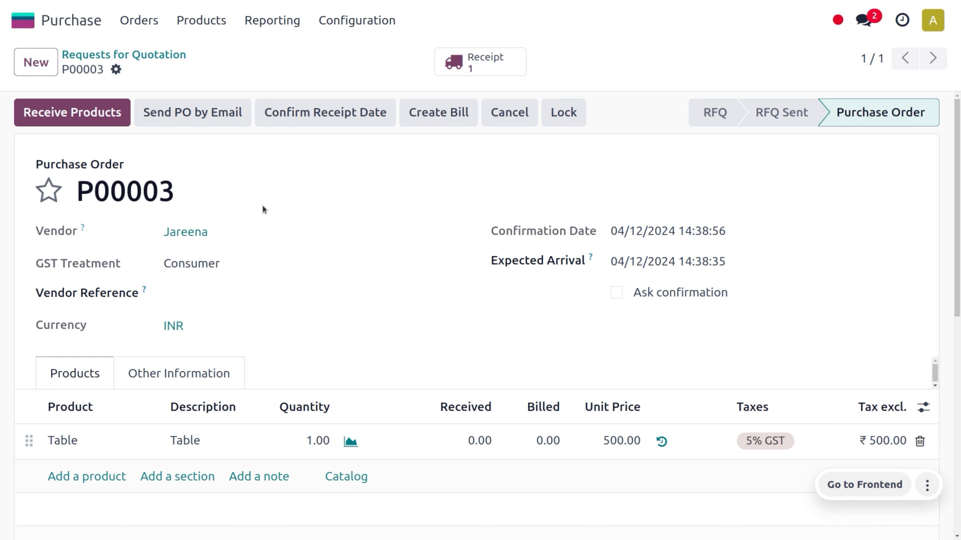
# View the purchase order's receipt, and open the same receipt, WH/IN/00003, from the receipts list in the Inventory app
pyautogui.click(494, 69)
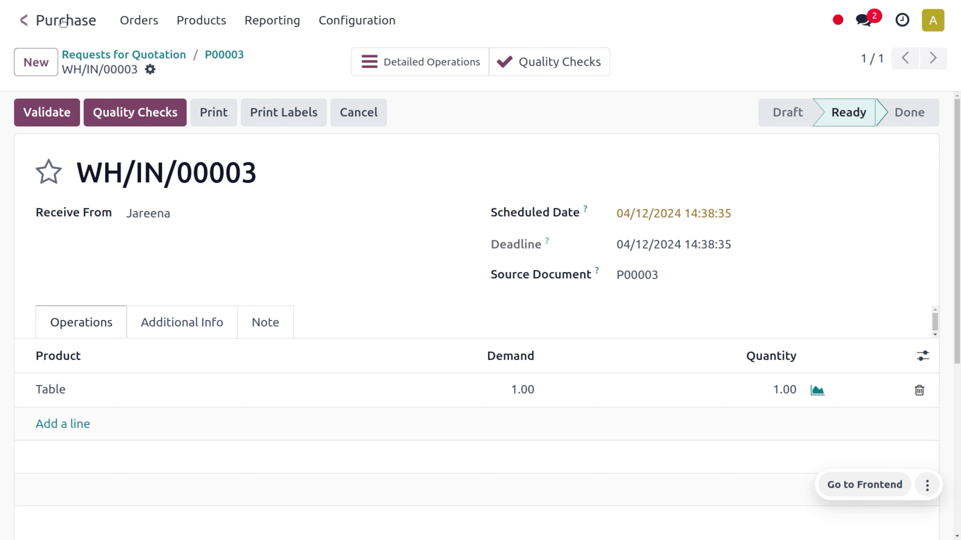
pyautogui.click(16, 14)
pyautogui.write('in')
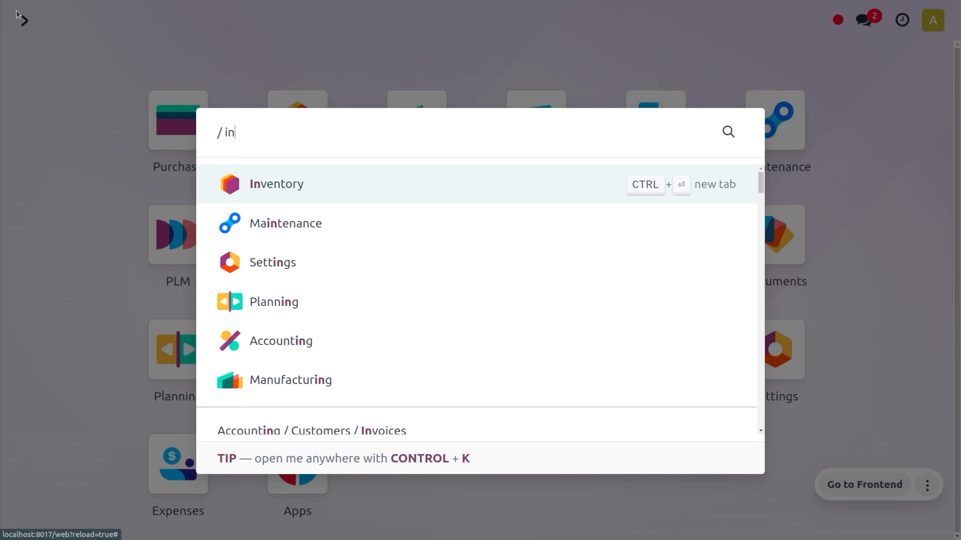
pyautogui.press('Return')
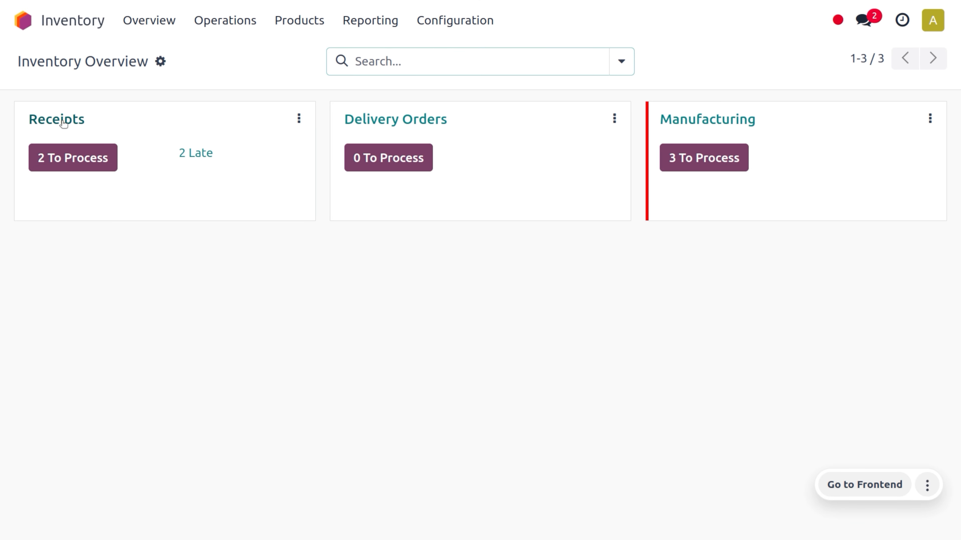
pyautogui.click(76, 151)
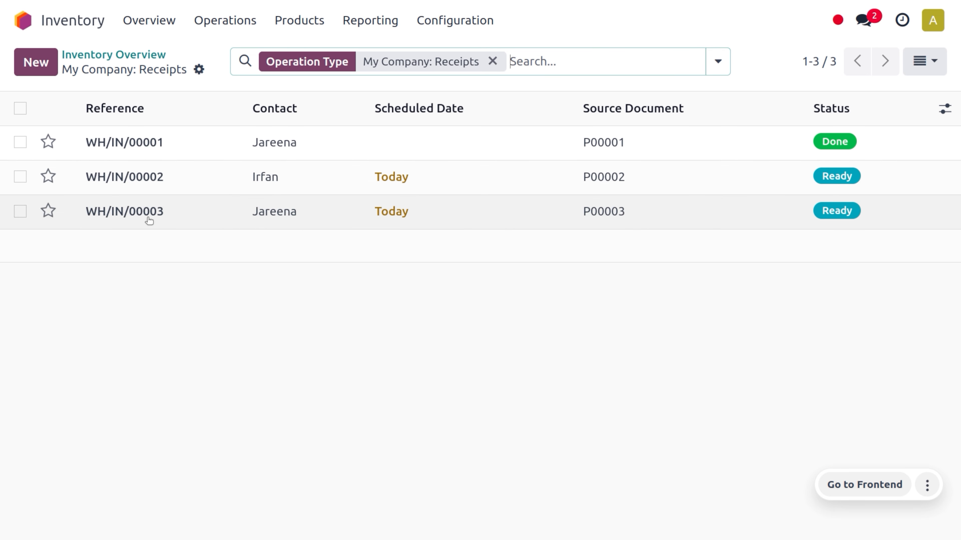
pyautogui.click(147, 218)
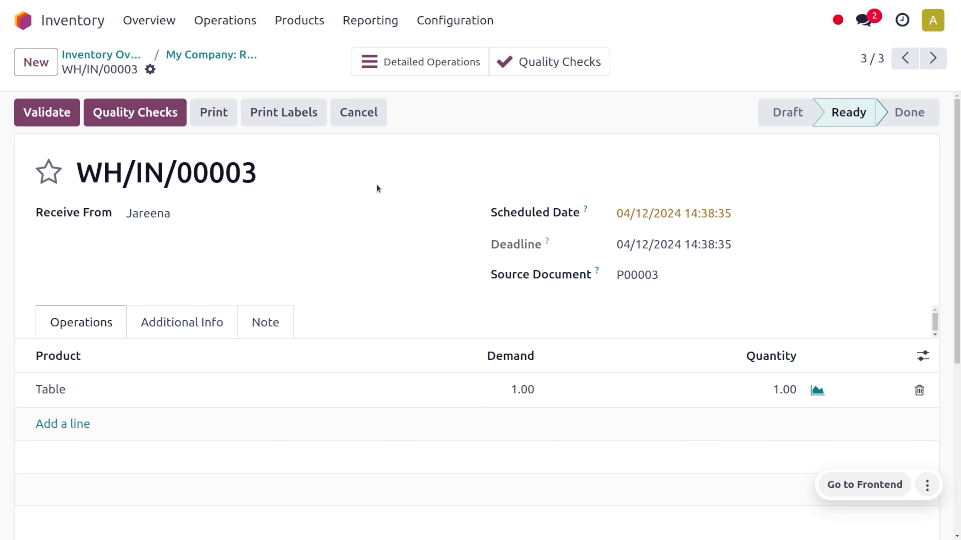
# Pass the Table quality check on receipt WH/IN/00003 and validate the receipt
pyautogui.click(137, 118)
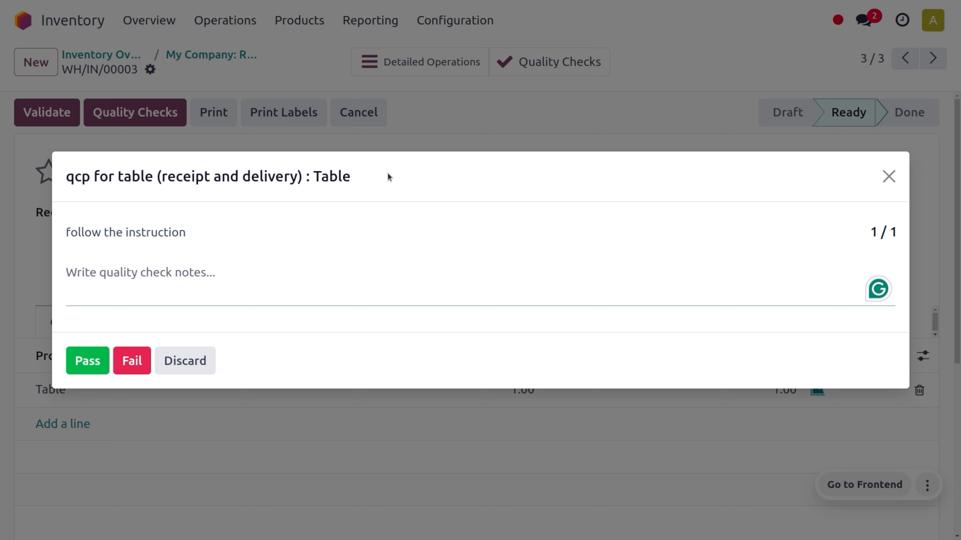
pyautogui.click(87, 361)
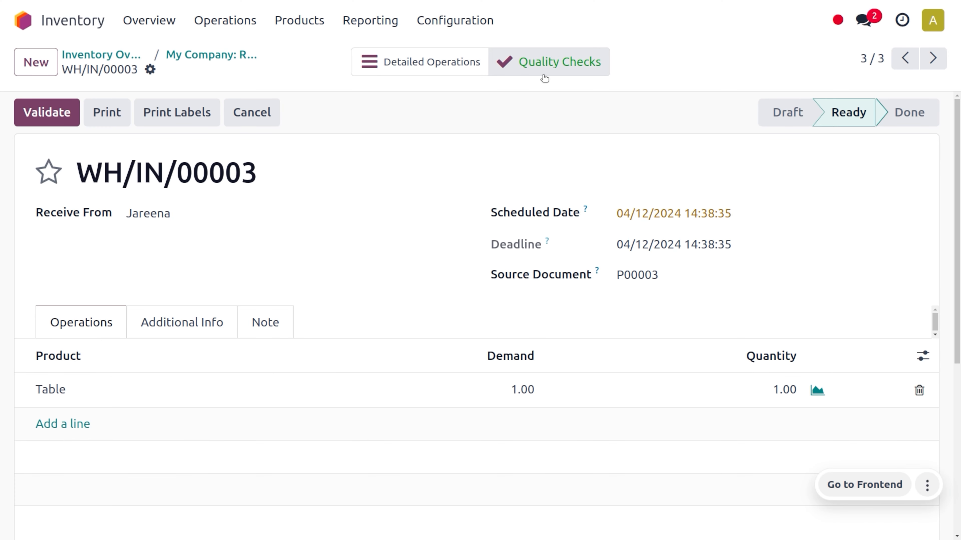
pyautogui.click(53, 111)
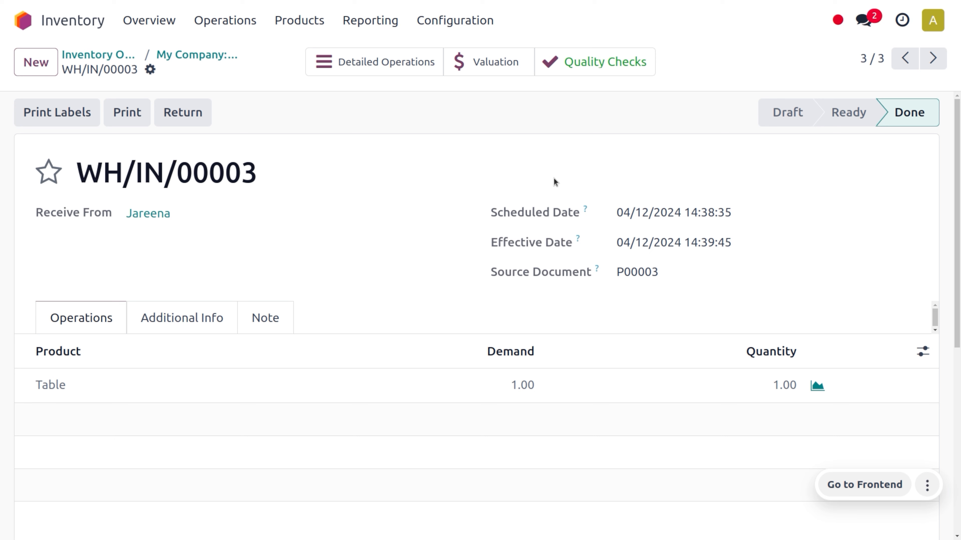
pyautogui.click(31, 25)
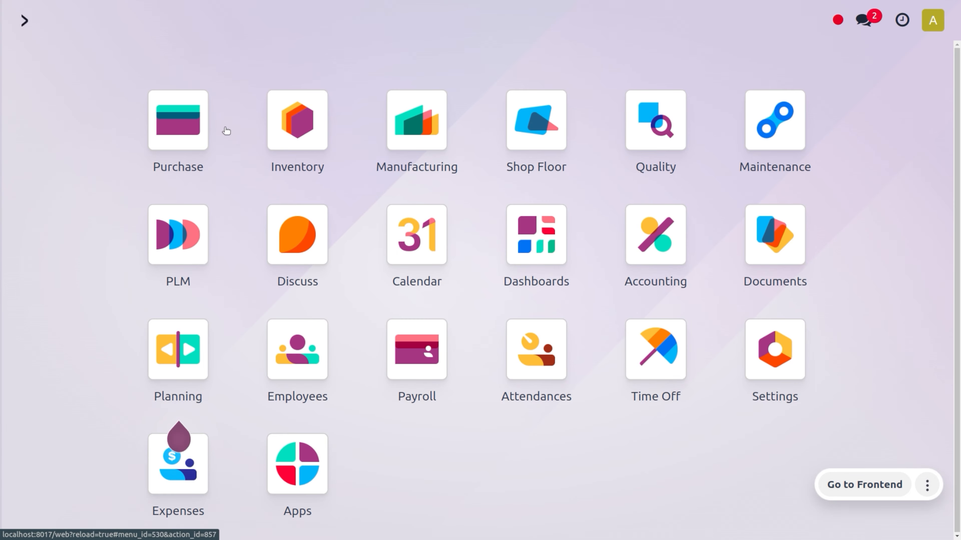
pyautogui.write('sa')
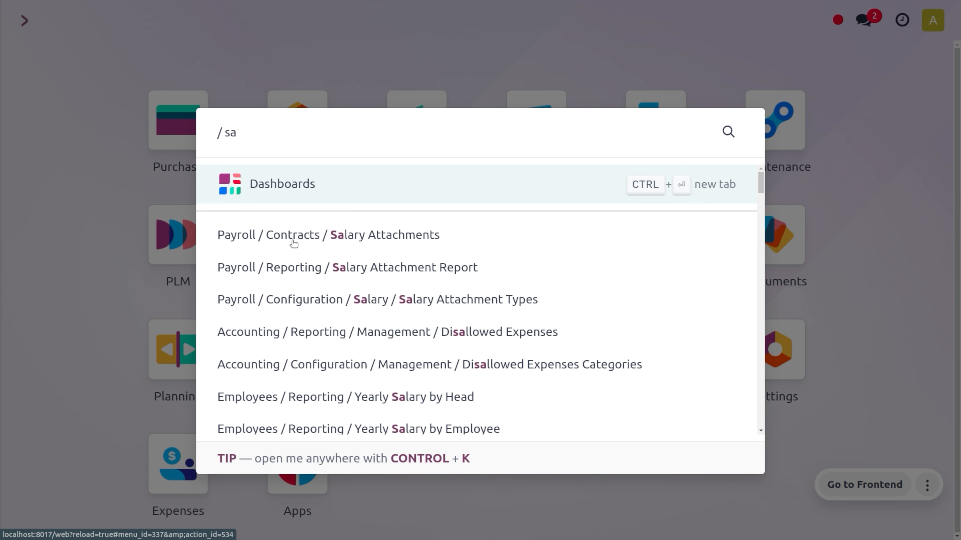
pyautogui.press('BackSpace')
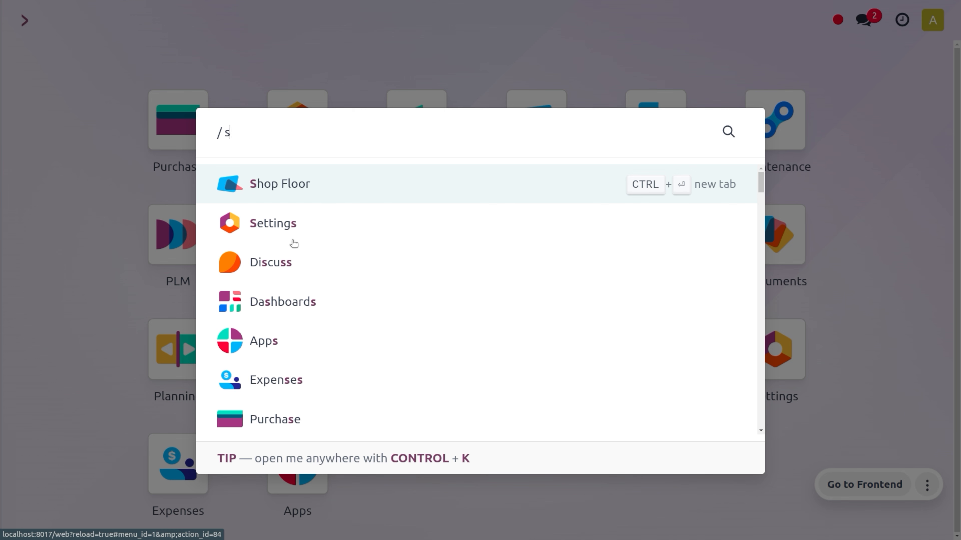
pyautogui.press('Escape')
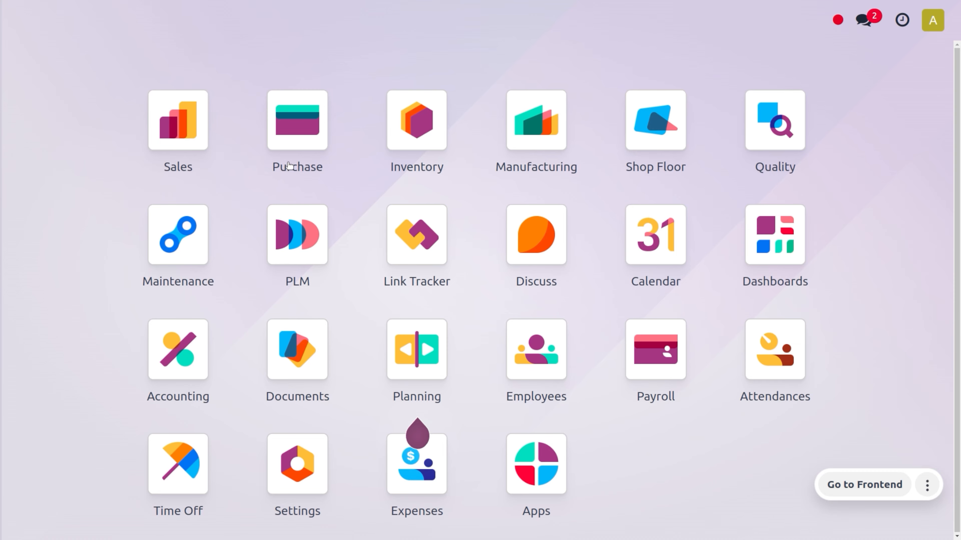
# Switch to the Sales app and start a new quotation, choosing the contact listed just below Fiscal Administration as the customer
pyautogui.write('as')
pyautogui.press('BackSpace')
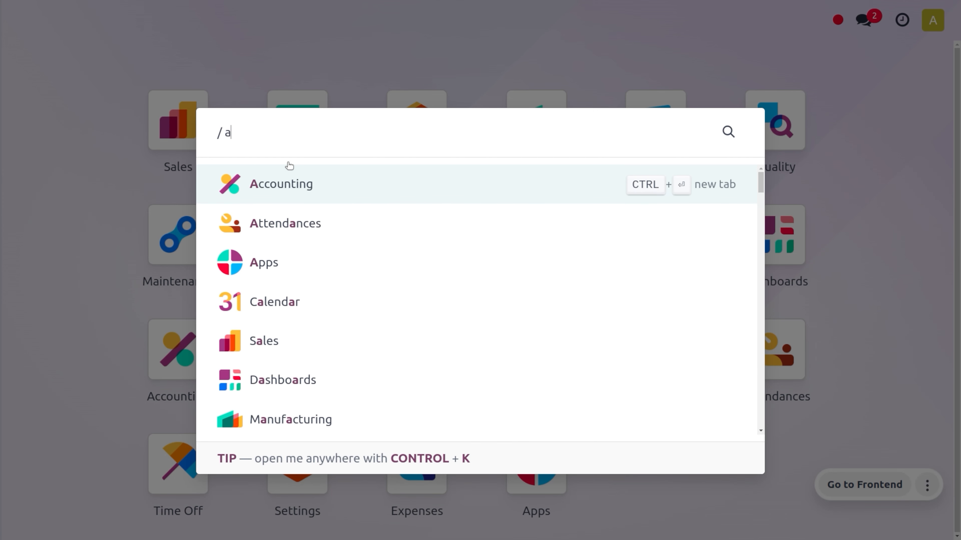
pyautogui.press('BackSpace')
pyautogui.write('sa')
pyautogui.press('Escape')
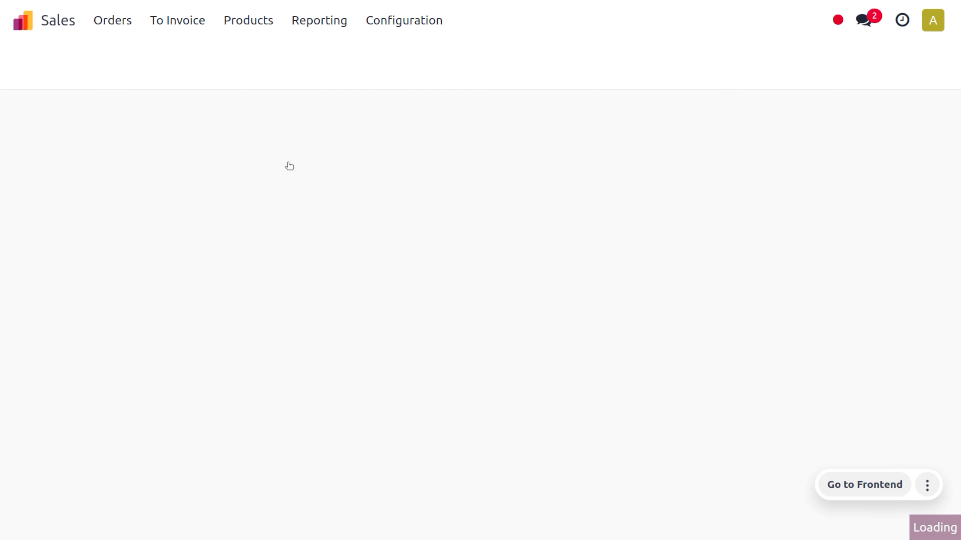
pyautogui.click(40, 61)
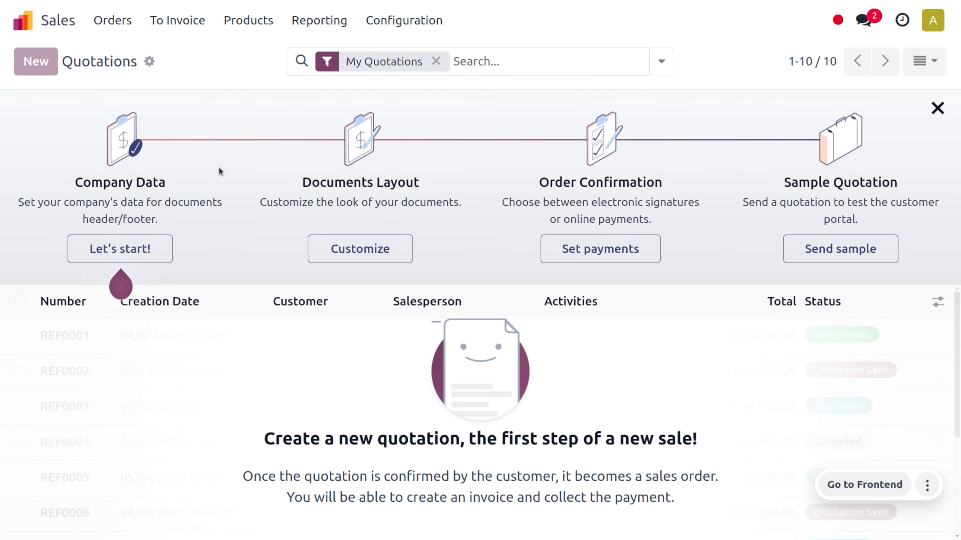
pyautogui.click(199, 217)
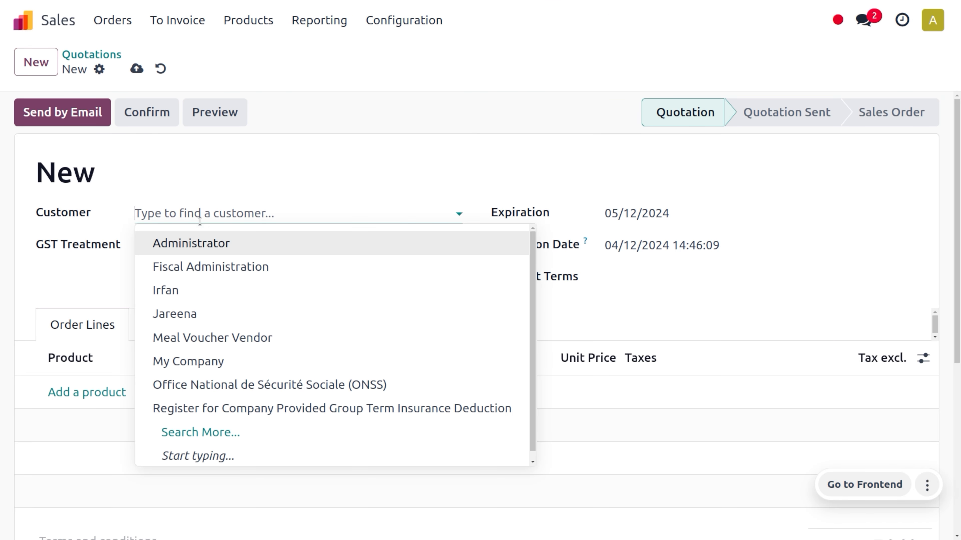
pyautogui.click(207, 295)
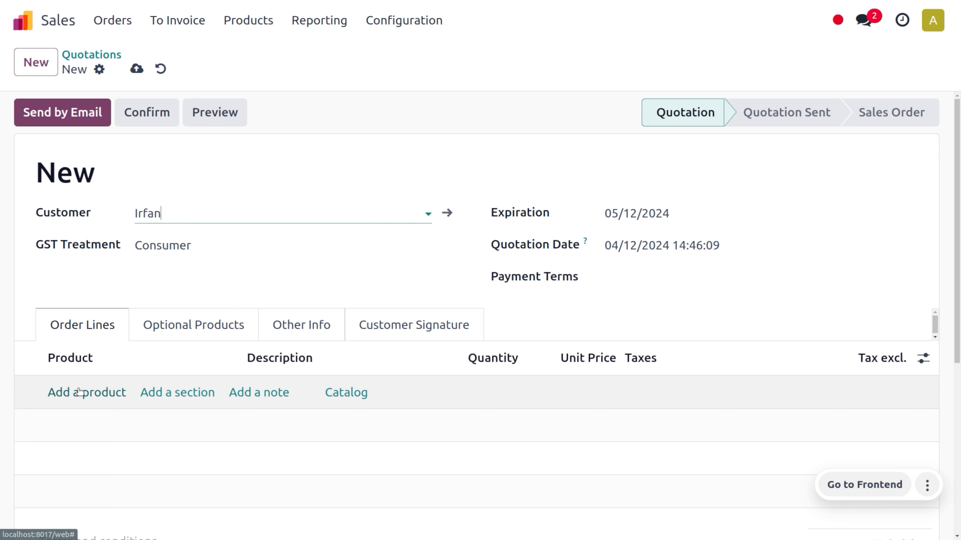
# Add the Table product to the quotation, save it and confirm it as a sales order
pyautogui.click(84, 394)
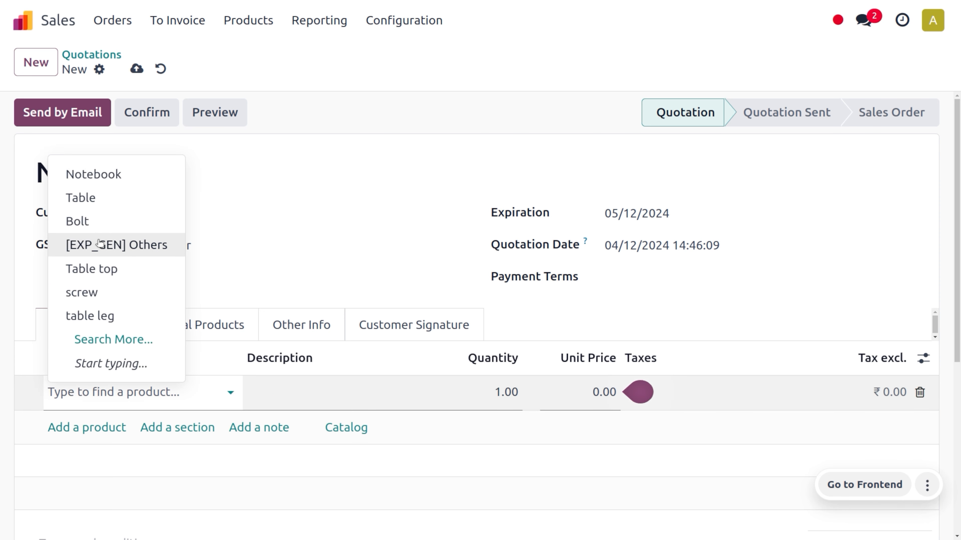
pyautogui.click(96, 199)
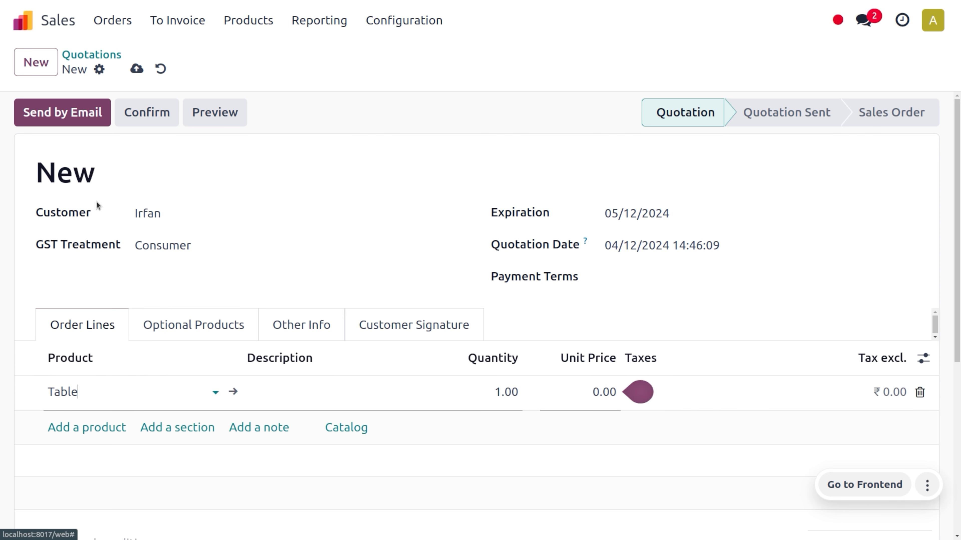
pyautogui.click(137, 68)
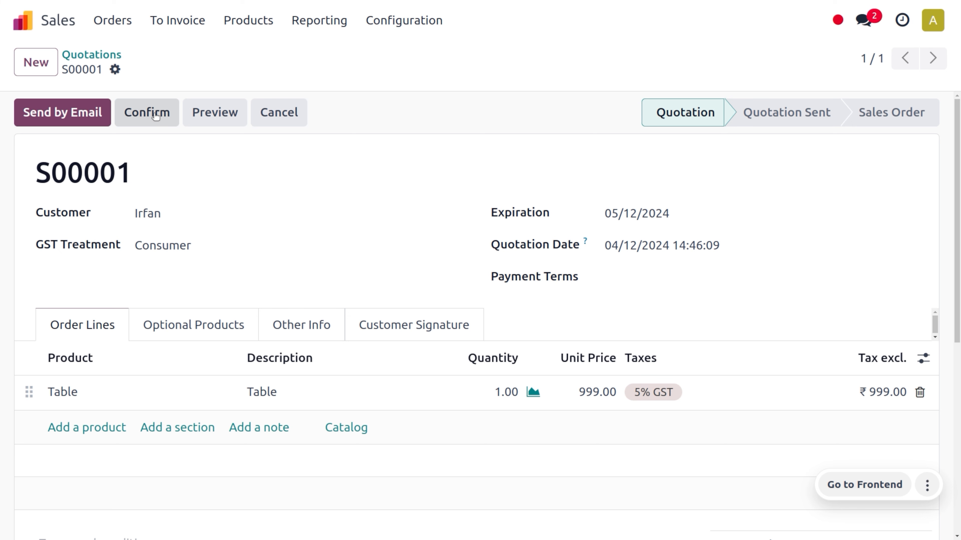
pyautogui.click(154, 114)
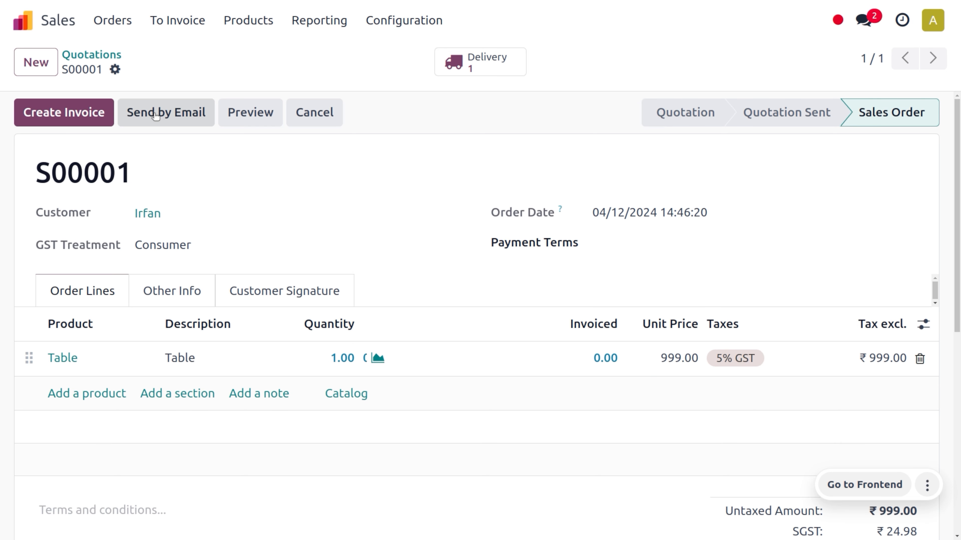
# Open the sales order's delivery, fail its Table quality check and acknowledge the failure instruction
pyautogui.click(506, 59)
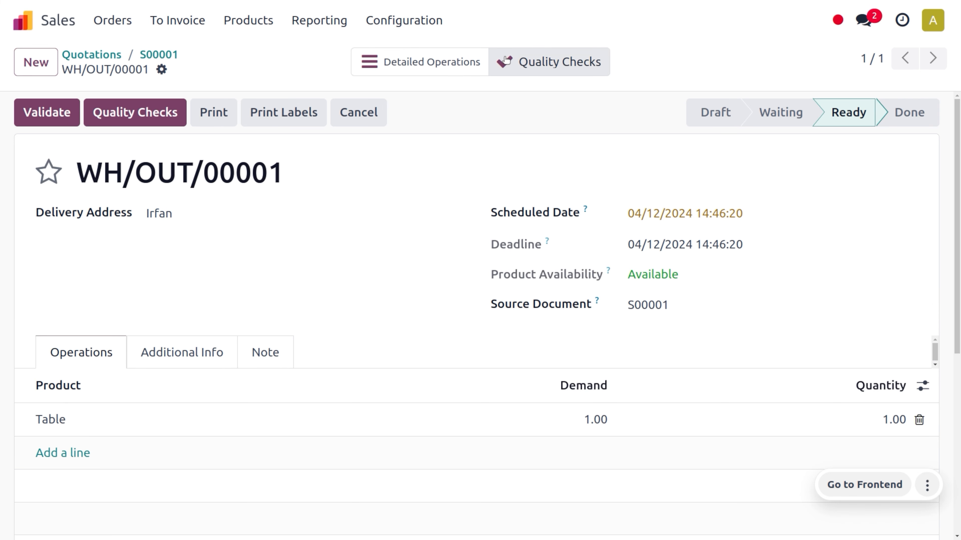
pyautogui.click(136, 120)
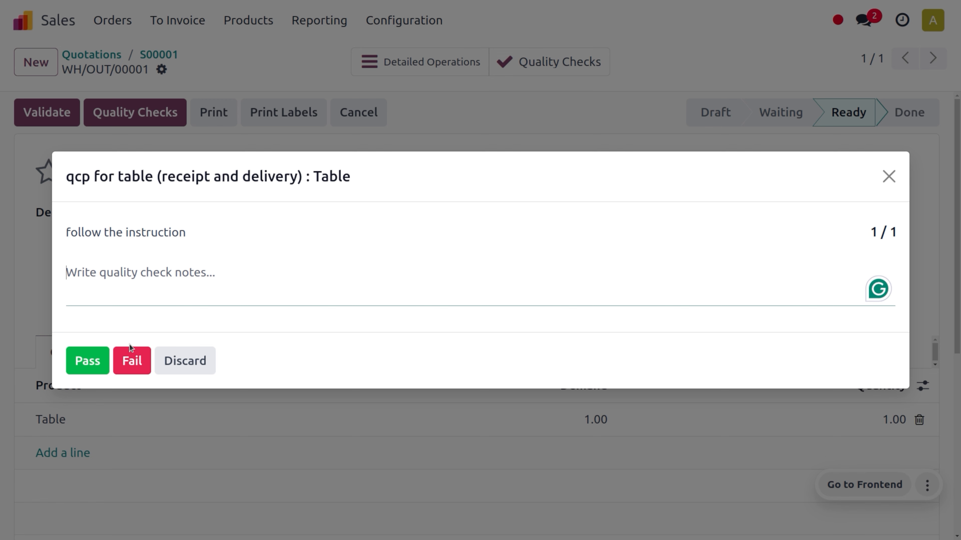
pyautogui.click(131, 350)
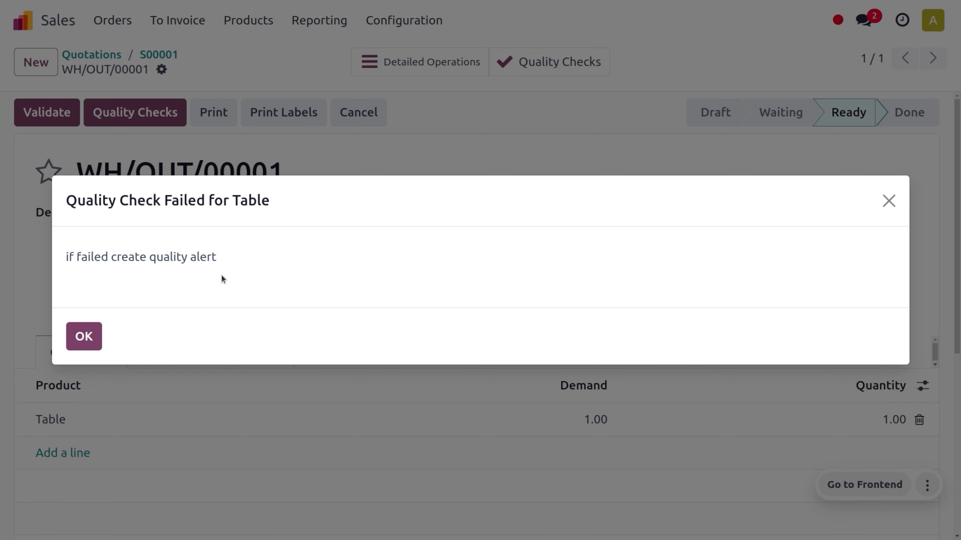
pyautogui.click(92, 336)
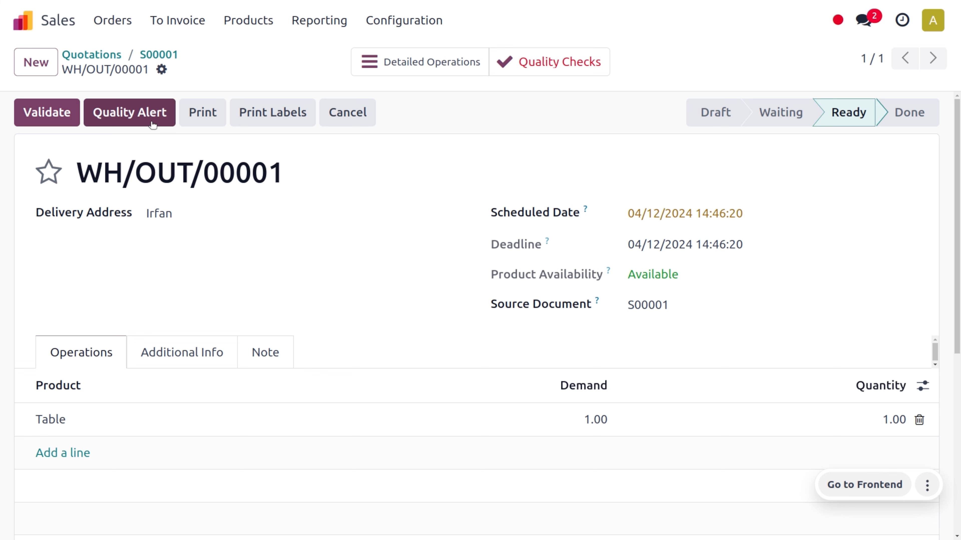
# Create a quality alert from delivery WH/OUT/00001 and enter the title "quality for table"
pyautogui.click(151, 124)
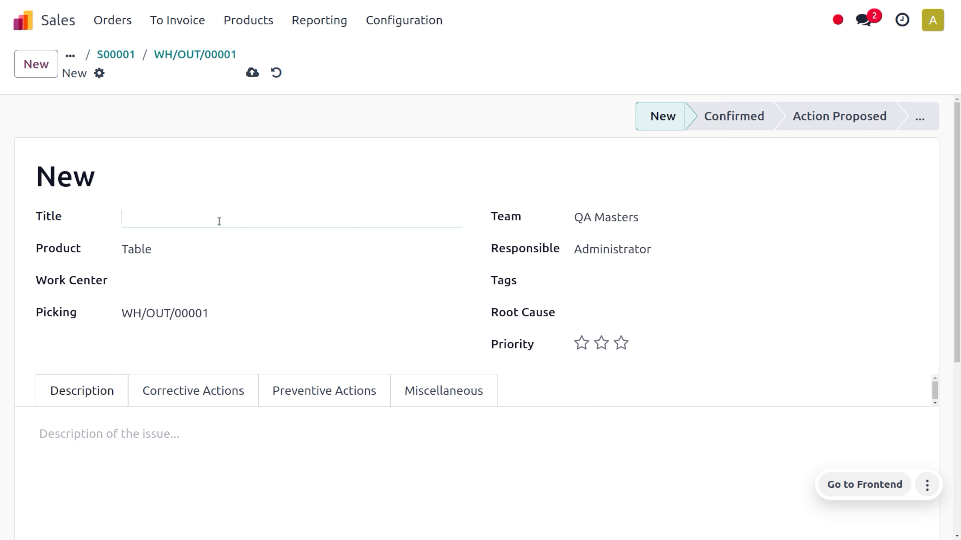
pyautogui.write('quality for table')
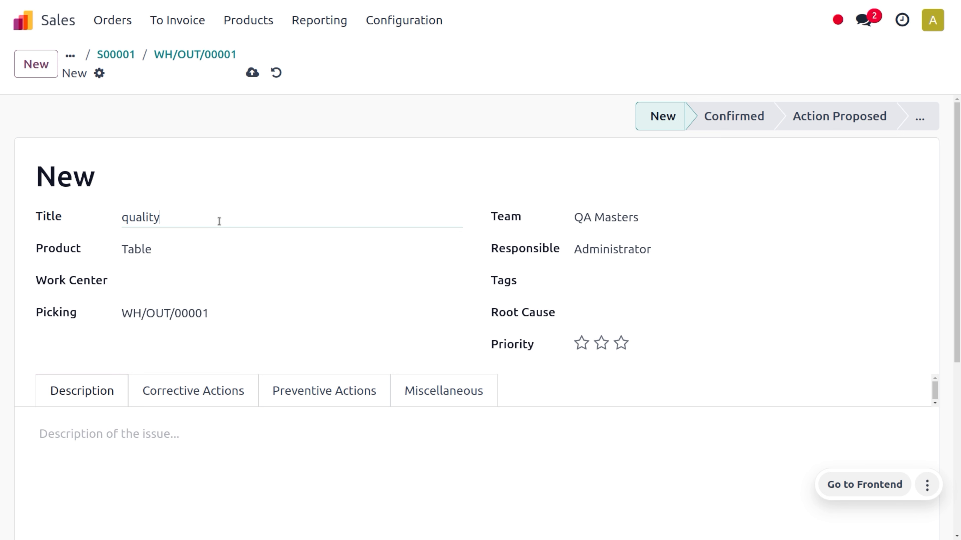